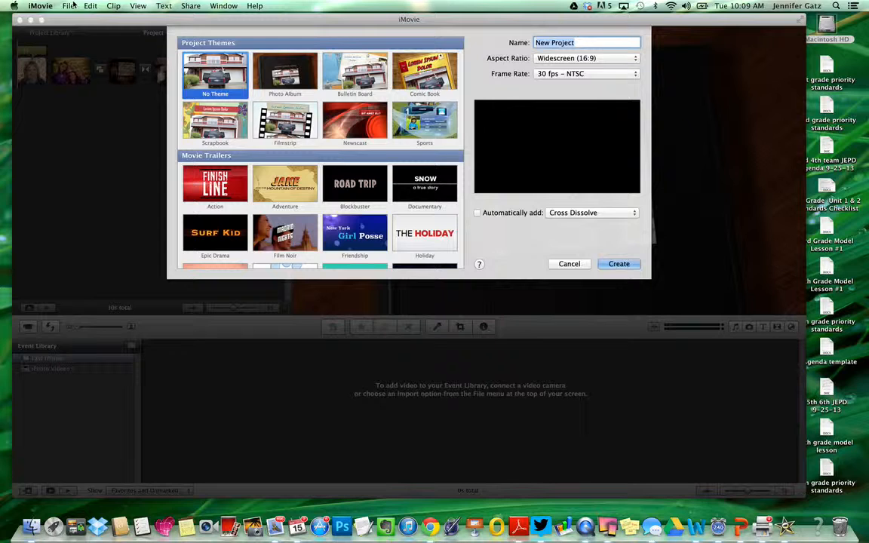
- Create a widescreen 30 fps NTSC project named "I Am" with the Photo Album theme and automatic transitions and titles
{"action": "left_click", "coordinate": [70, 6]}
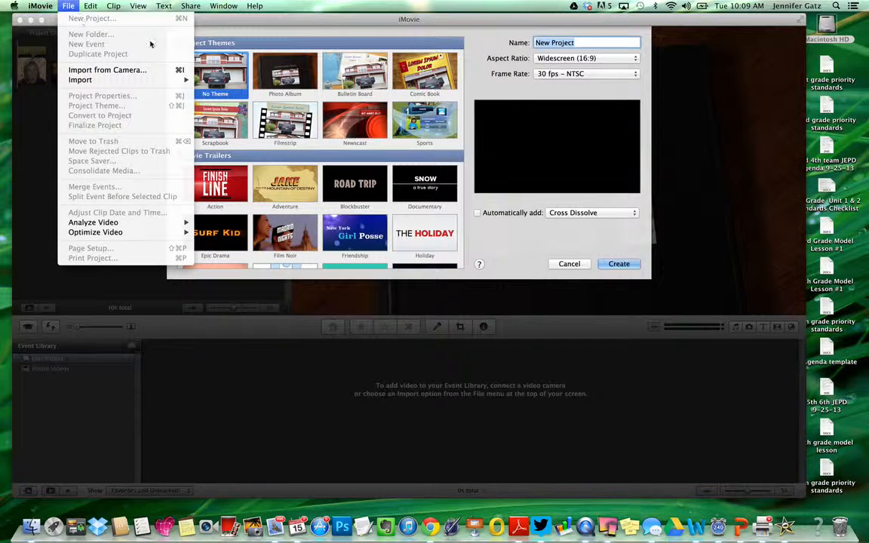
{"action": "left_click", "coordinate": [252, 27]}
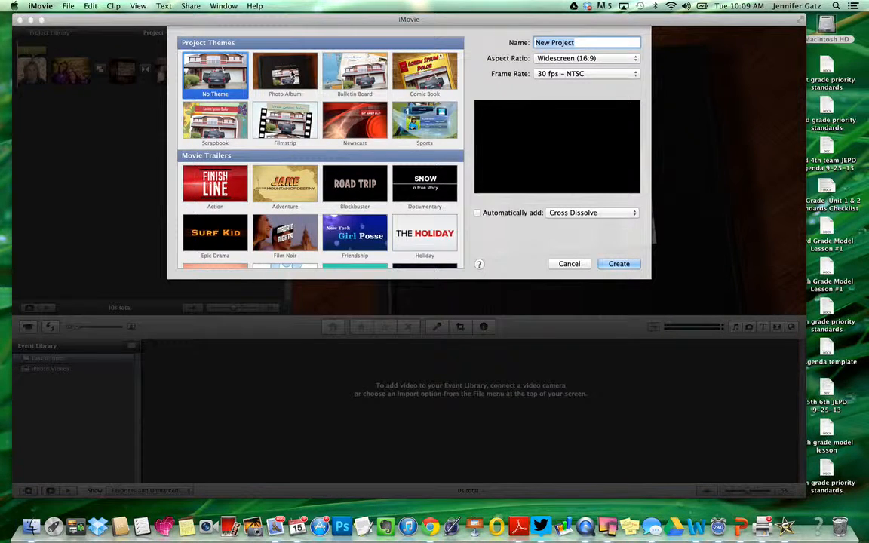
{"action": "left_click", "coordinate": [285, 71]}
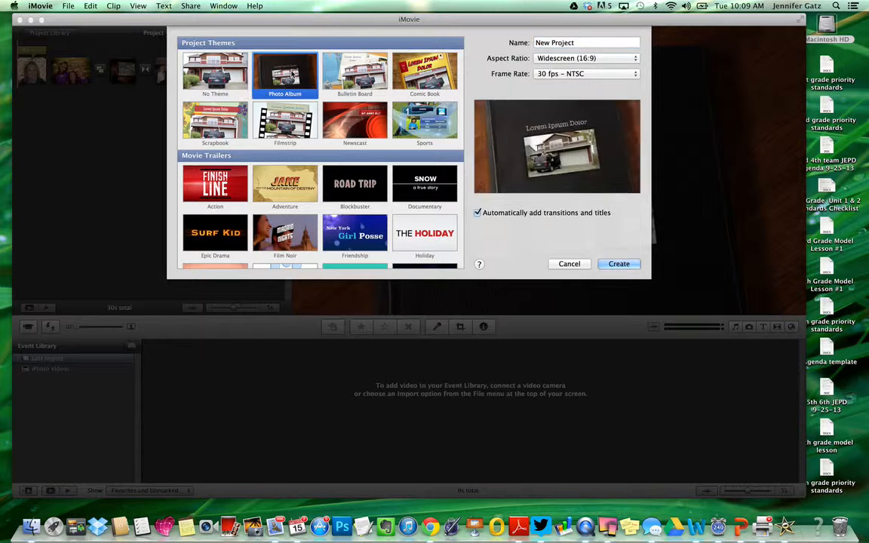
{"action": "triple_click", "coordinate": [581, 44]}
{"action": "type", "text": "I"}
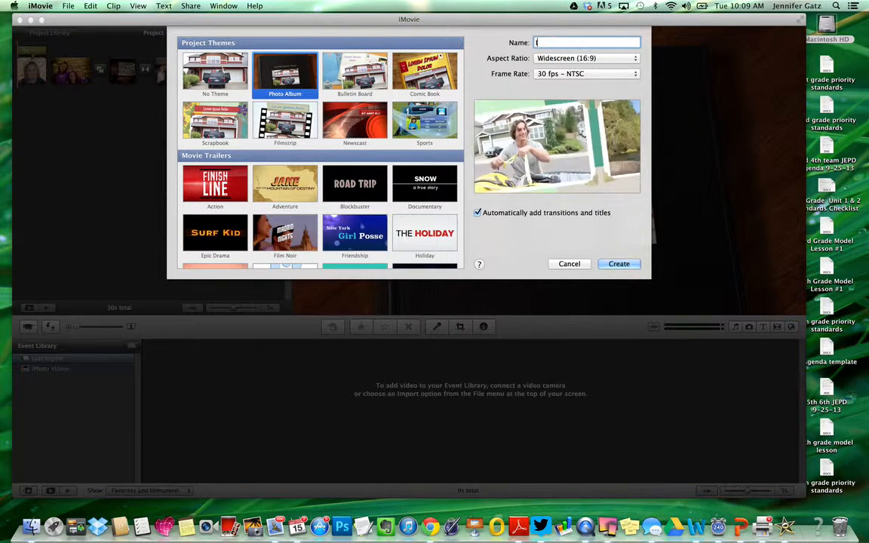
{"action": "type", "text": " Am "}
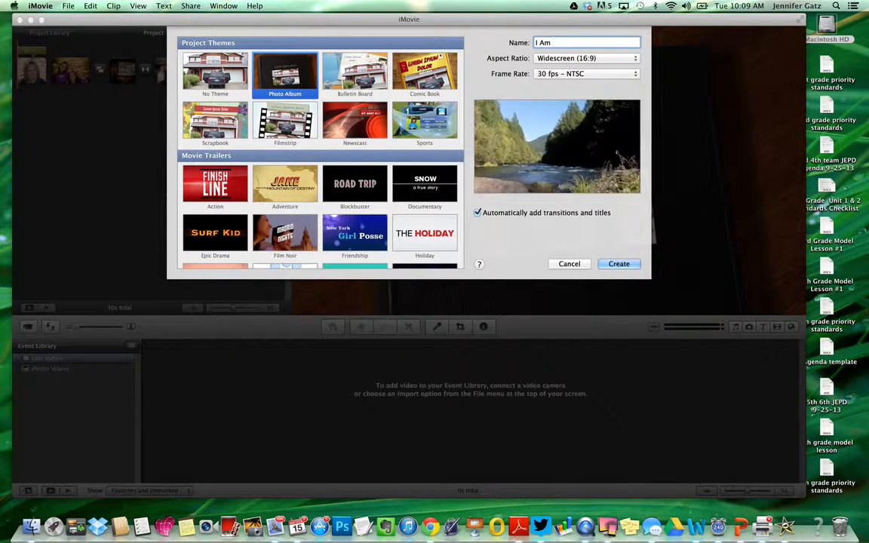
{"action": "type", "text": "Video"}
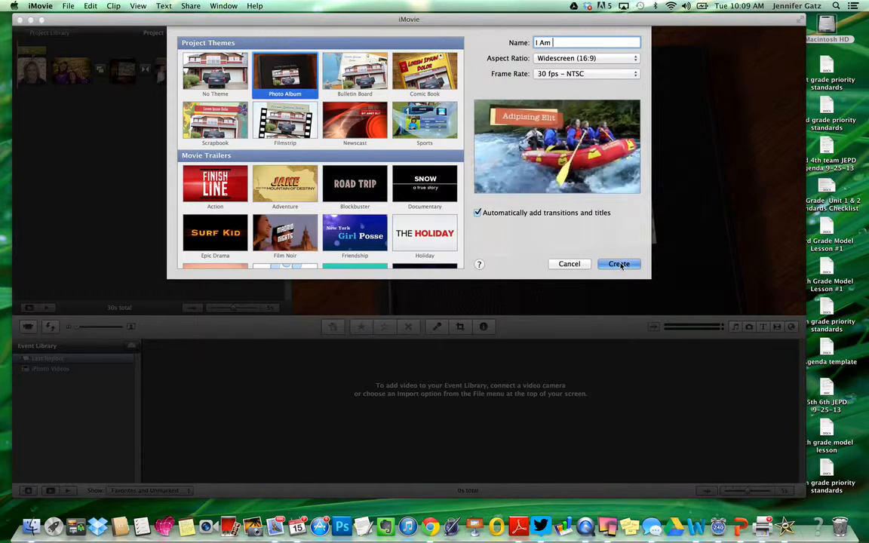
{"action": "left_click", "coordinate": [619, 264]}
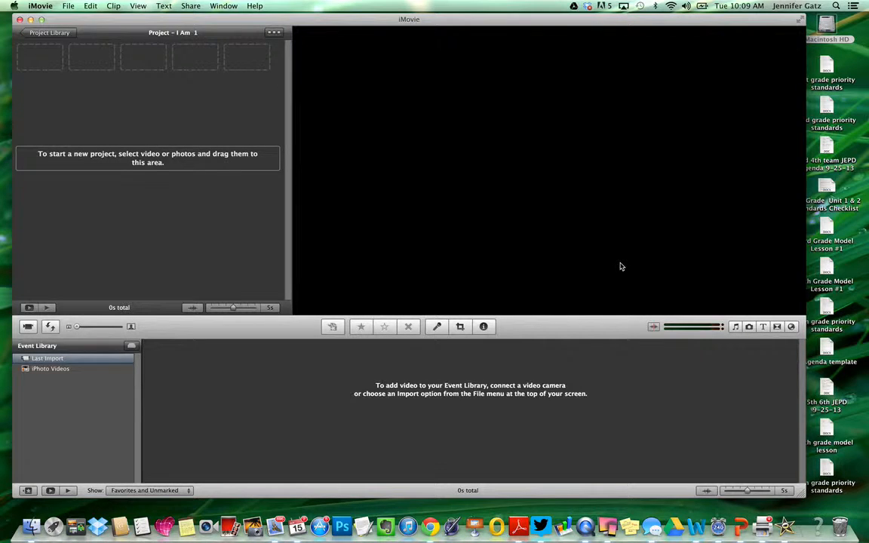
- Show the photos in the iMovie folder and add IMG_0496 as the project's first clip
{"action": "left_click", "coordinate": [749, 326]}
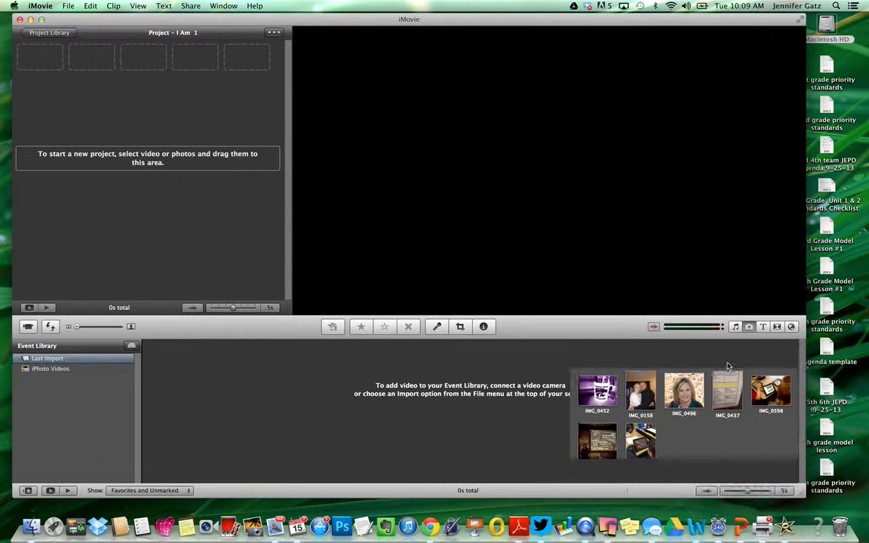
{"action": "left_click", "coordinate": [728, 358]}
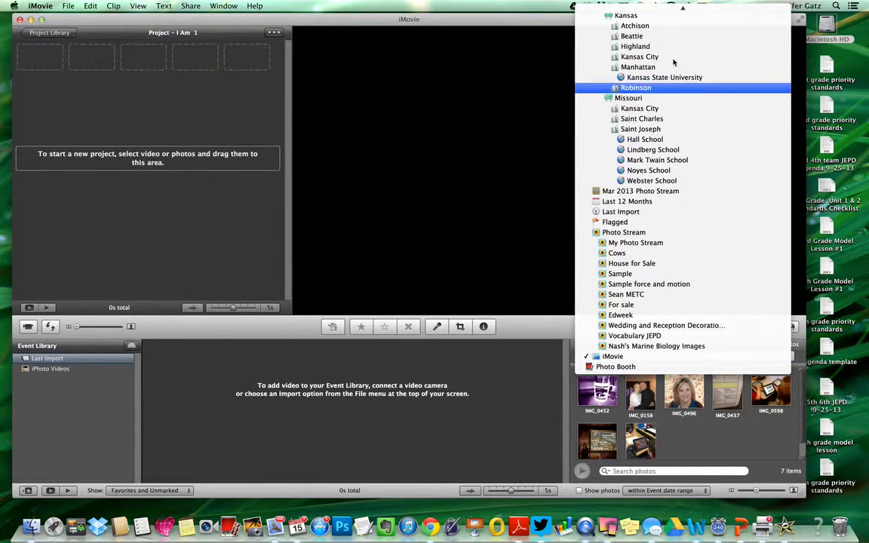
{"action": "mouse_move", "coordinate": [659, 7]}
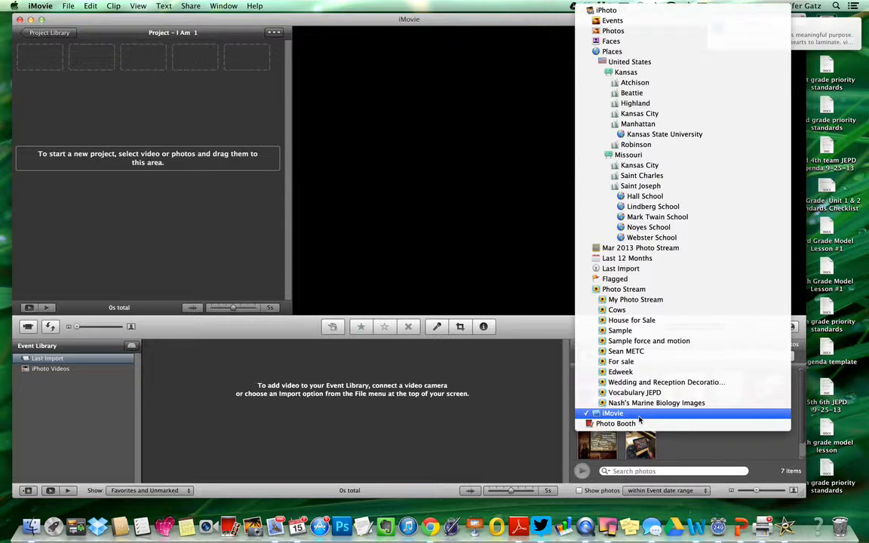
{"action": "left_click", "coordinate": [640, 414]}
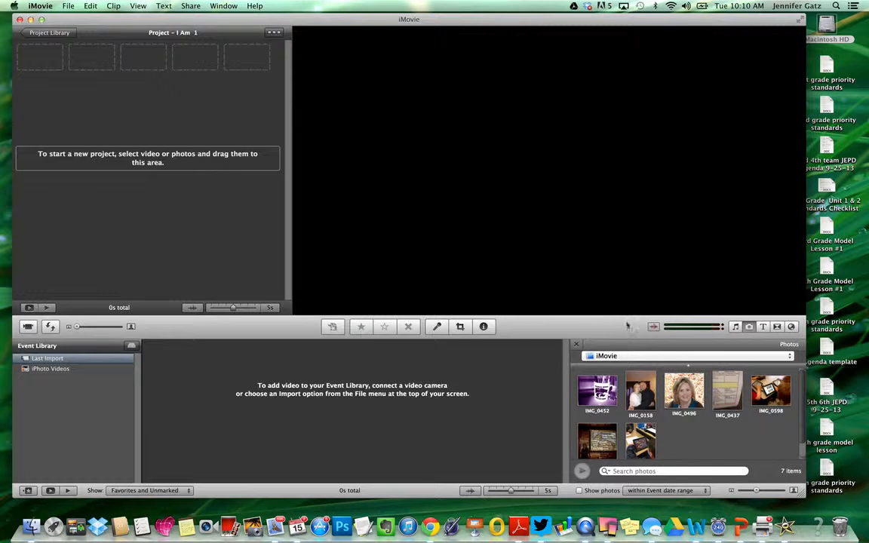
{"action": "left_click_drag", "start_coordinate": [693, 384], "coordinate": [47, 60]}
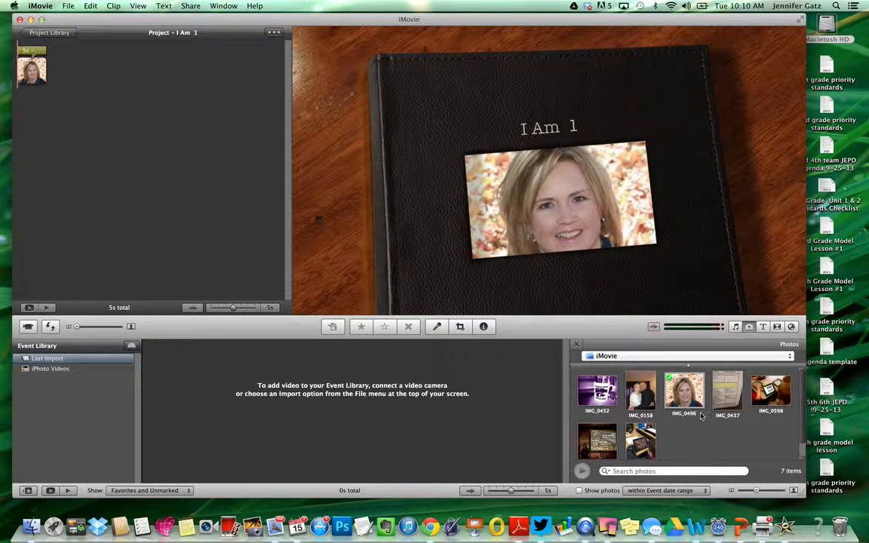
- Add IMG_0158 after the opening portrait, then insert the word-cloud presentation photo after it
{"action": "left_click", "coordinate": [607, 394]}
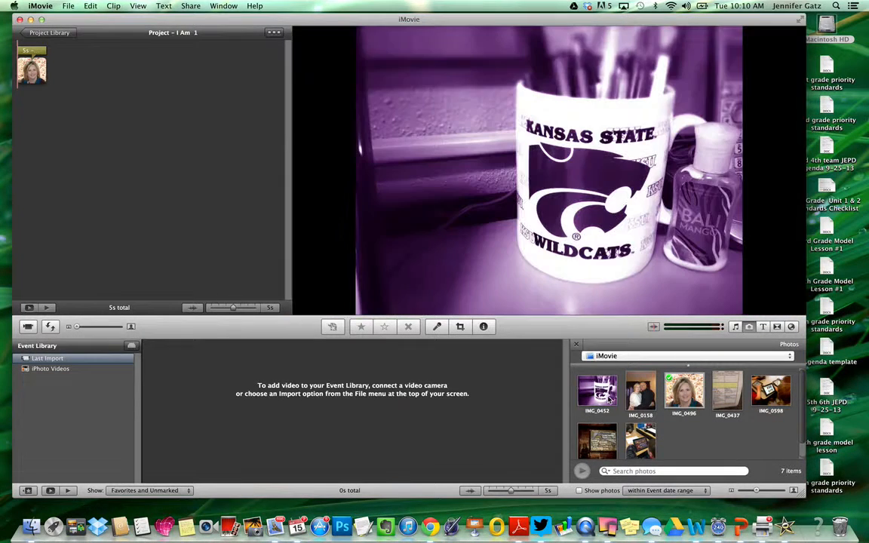
{"action": "left_click", "coordinate": [640, 399]}
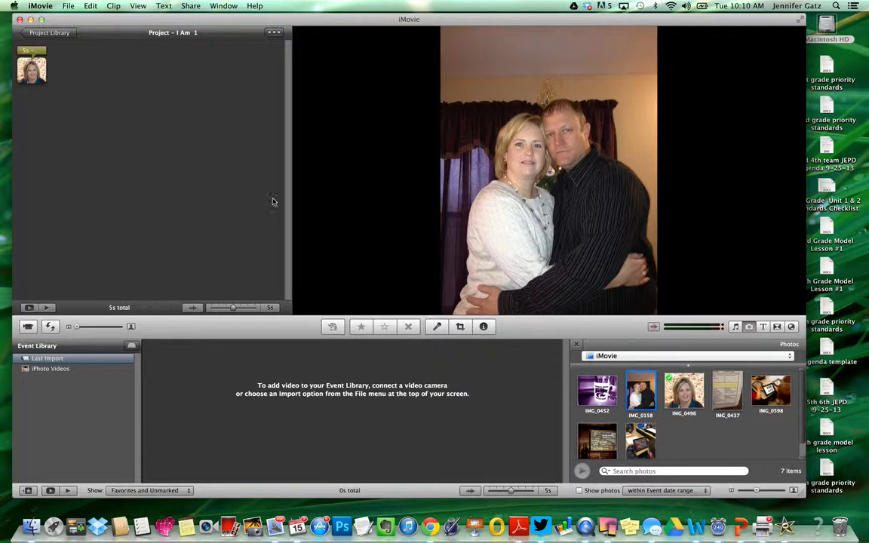
{"action": "left_click_drag", "start_coordinate": [273, 202], "coordinate": [91, 79]}
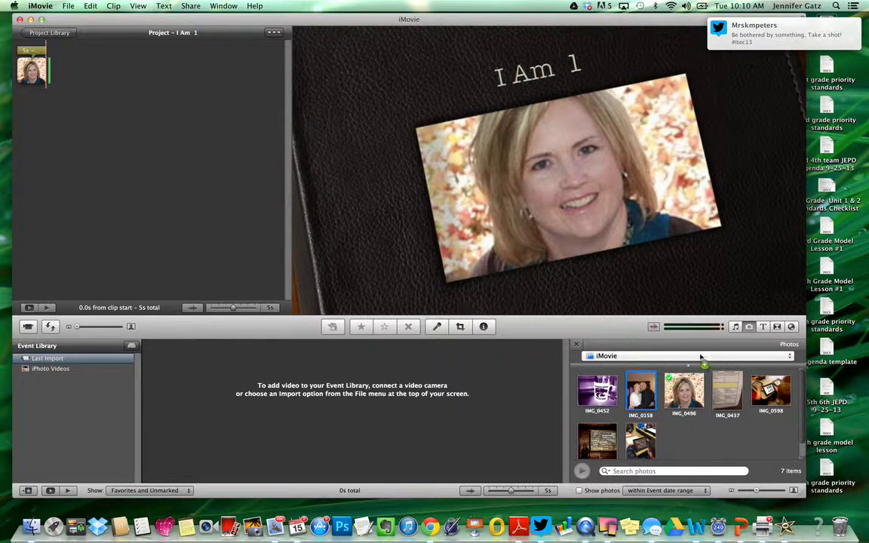
{"action": "left_click_drag", "start_coordinate": [587, 444], "coordinate": [79, 76]}
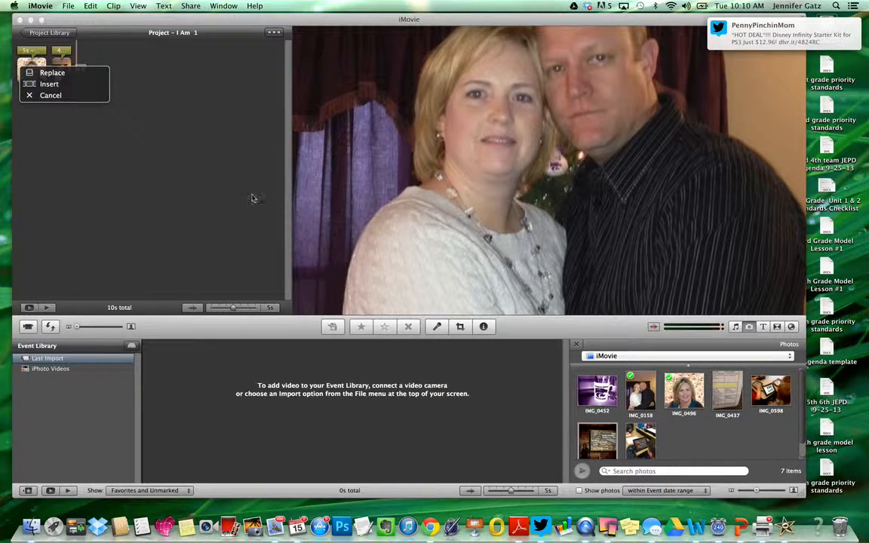
{"action": "left_click", "coordinate": [50, 84]}
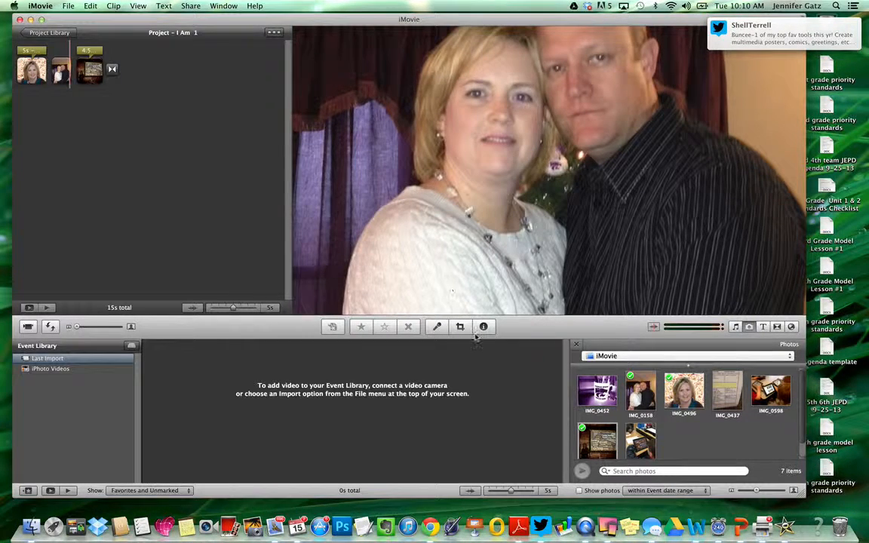
- Append photos IMG_0437, IMG_0452 and IMG_0598 in that order to the end of the project
{"action": "left_click", "coordinate": [738, 401]}
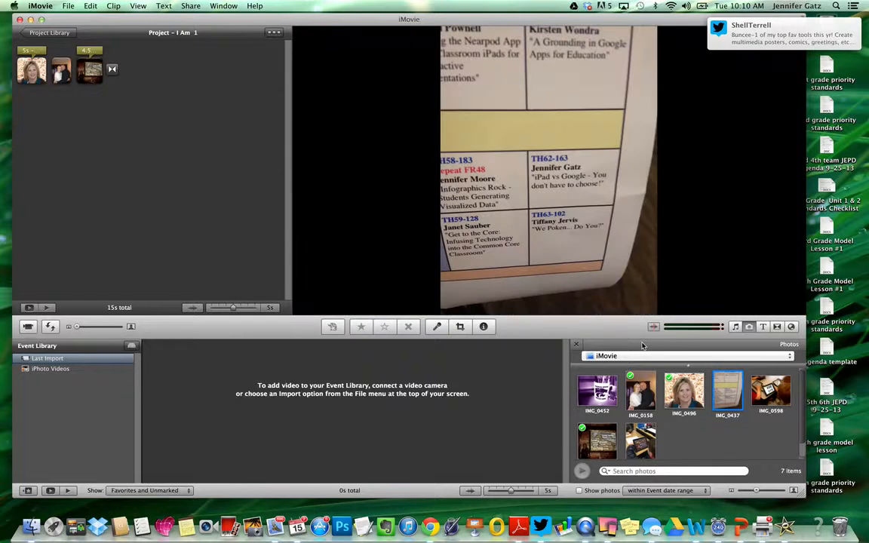
{"action": "left_click_drag", "start_coordinate": [302, 253], "coordinate": [150, 86]}
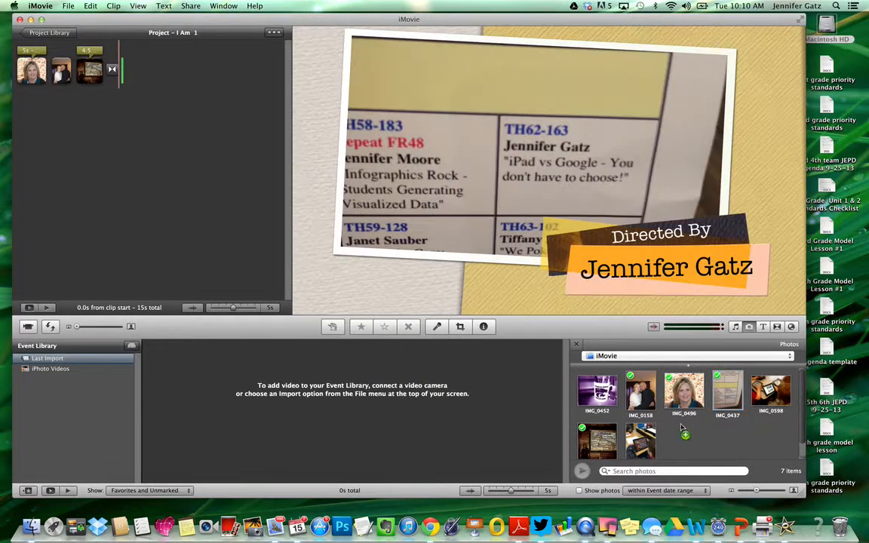
{"action": "left_click", "coordinate": [604, 446]}
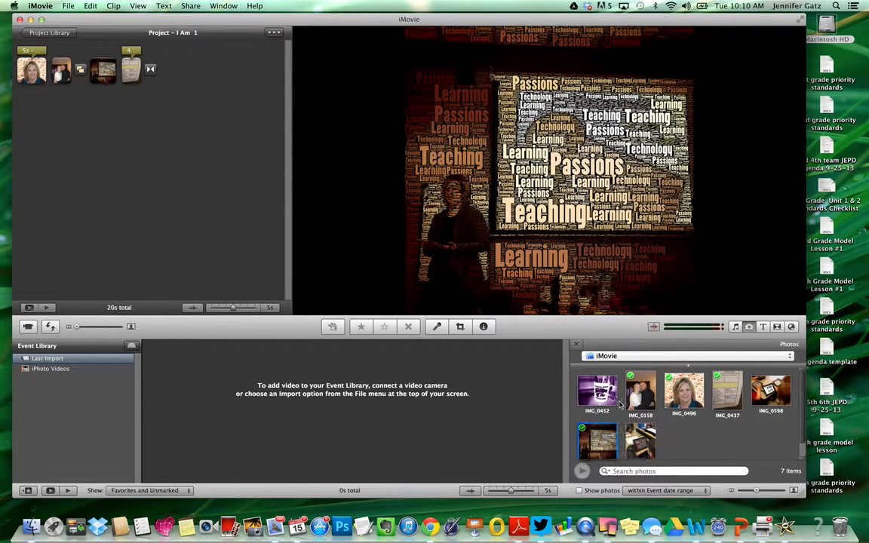
{"action": "left_click_drag", "start_coordinate": [600, 393], "coordinate": [183, 76]}
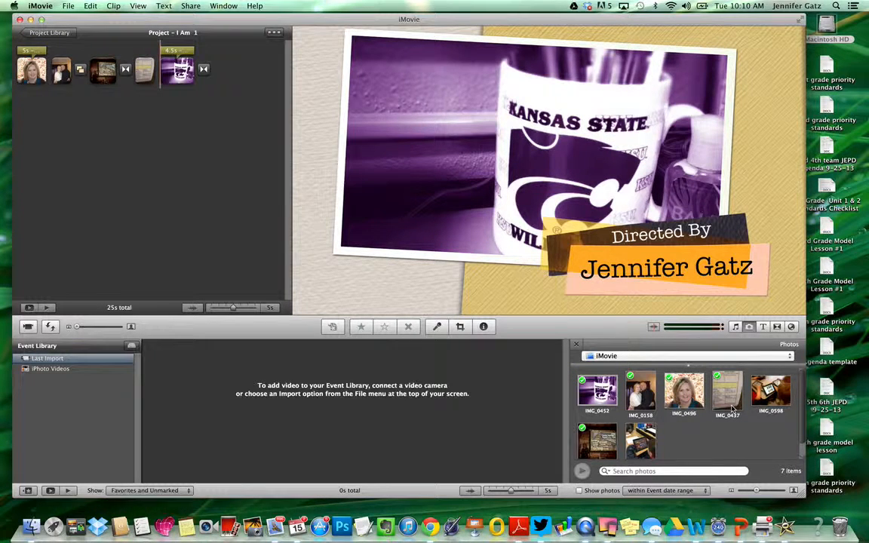
{"action": "left_click", "coordinate": [772, 393]}
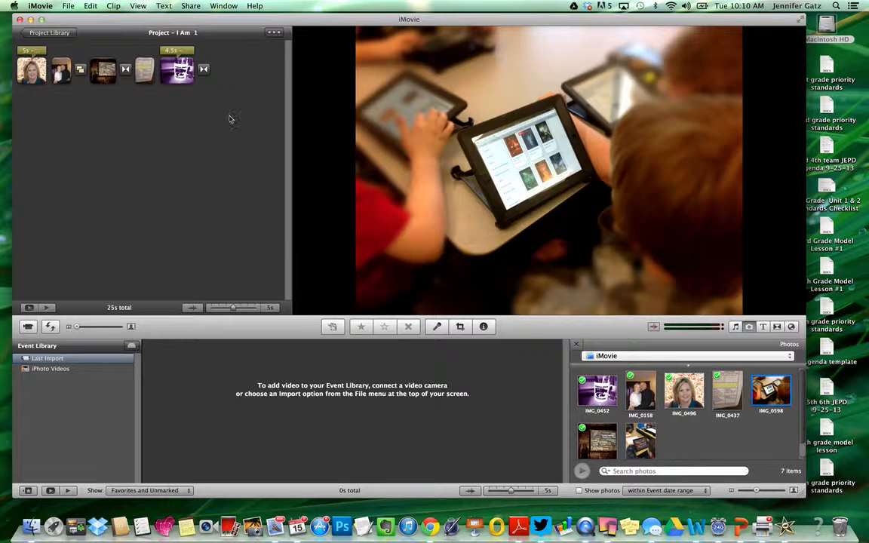
{"action": "left_click_drag", "start_coordinate": [230, 118], "coordinate": [221, 76]}
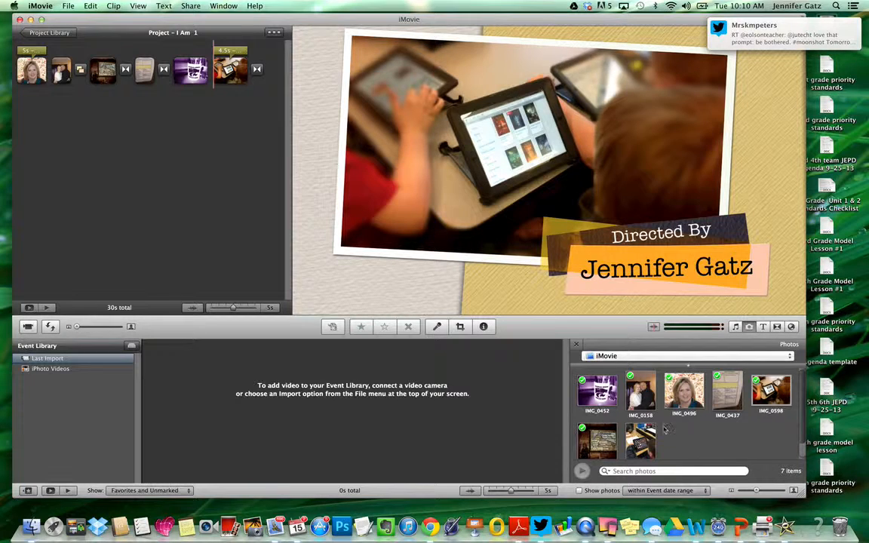
{"action": "left_click", "coordinate": [728, 357]}
{"action": "left_click", "coordinate": [728, 357]}
{"action": "left_click", "coordinate": [728, 357]}
{"action": "left_click", "coordinate": [728, 357]}
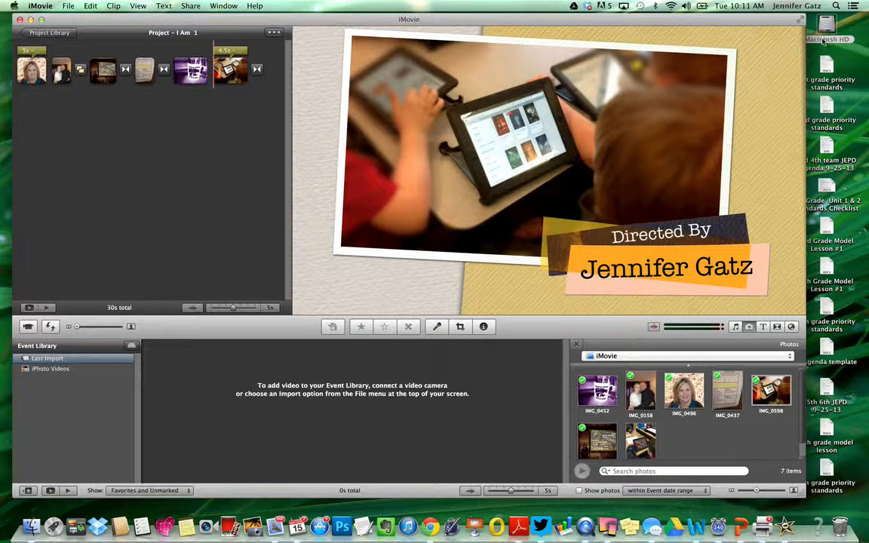
- Switch to Finder through Macintosh HD and open the Profile Images folder inside Pictures
{"action": "left_click", "coordinate": [825, 27]}
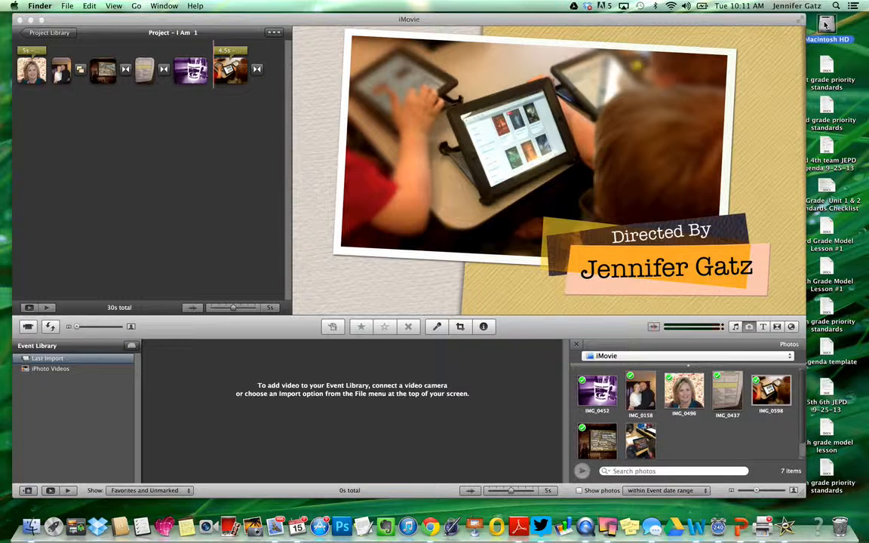
{"action": "double_click", "coordinate": [825, 27]}
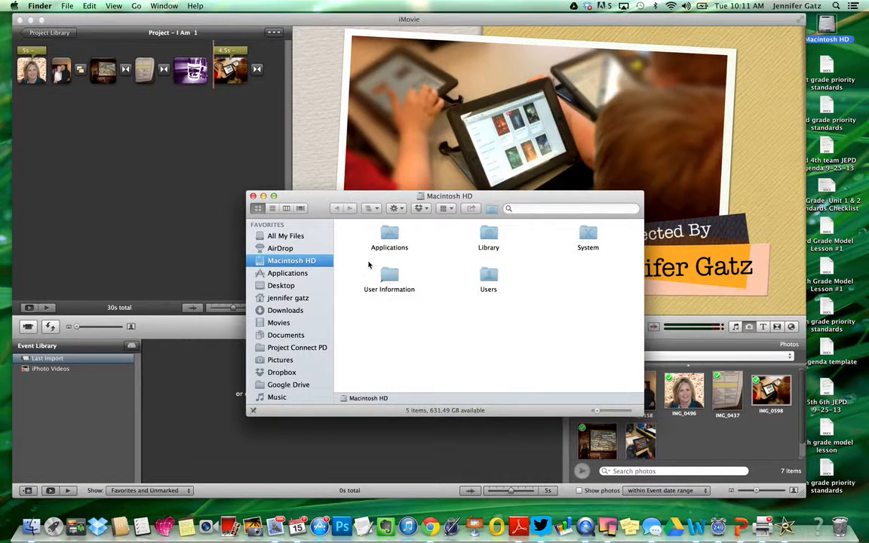
{"action": "left_click", "coordinate": [280, 361]}
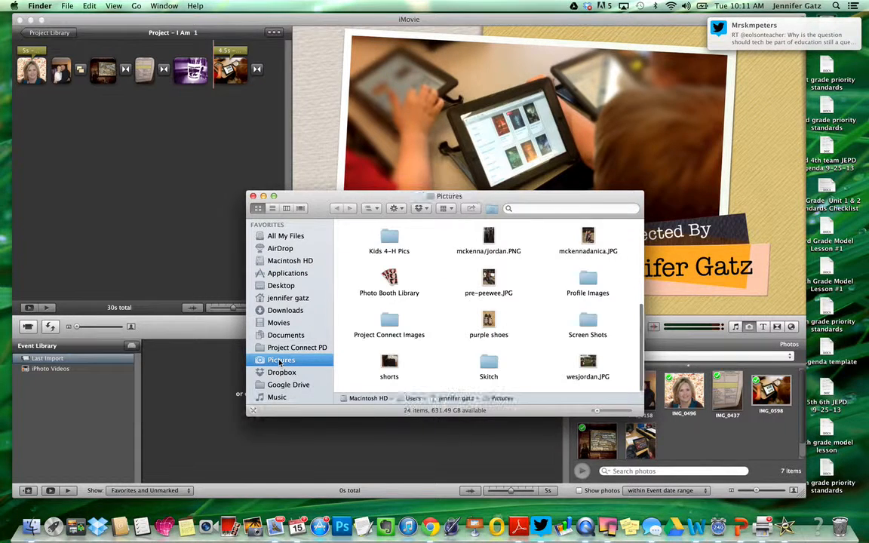
{"action": "double_click", "coordinate": [582, 279]}
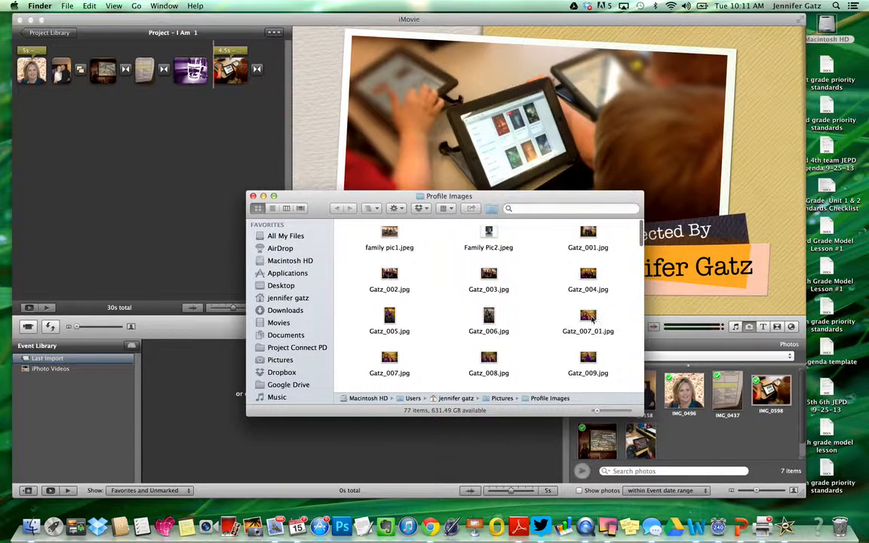
- Insert the 007_01 JPG photo between the project's first and second clips and close the Finder windows
{"action": "left_click", "coordinate": [589, 317]}
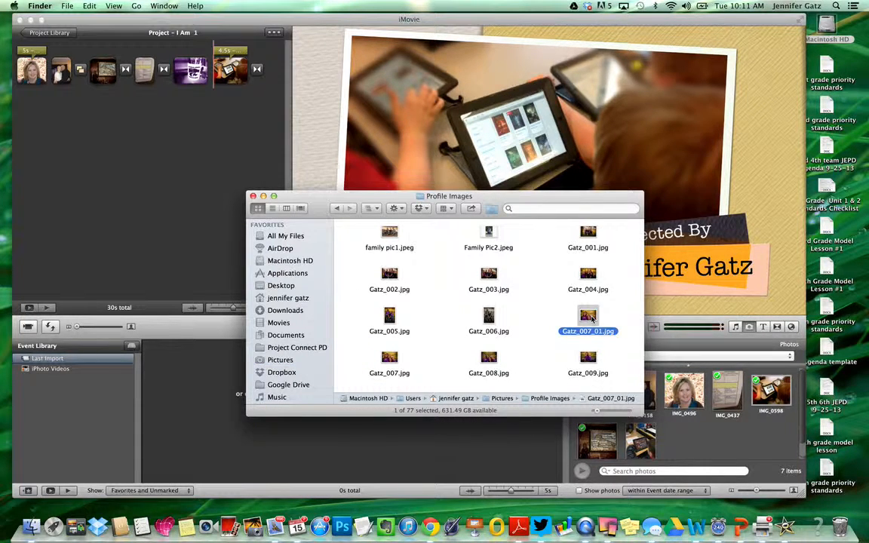
{"action": "left_click_drag", "start_coordinate": [588, 316], "coordinate": [53, 79]}
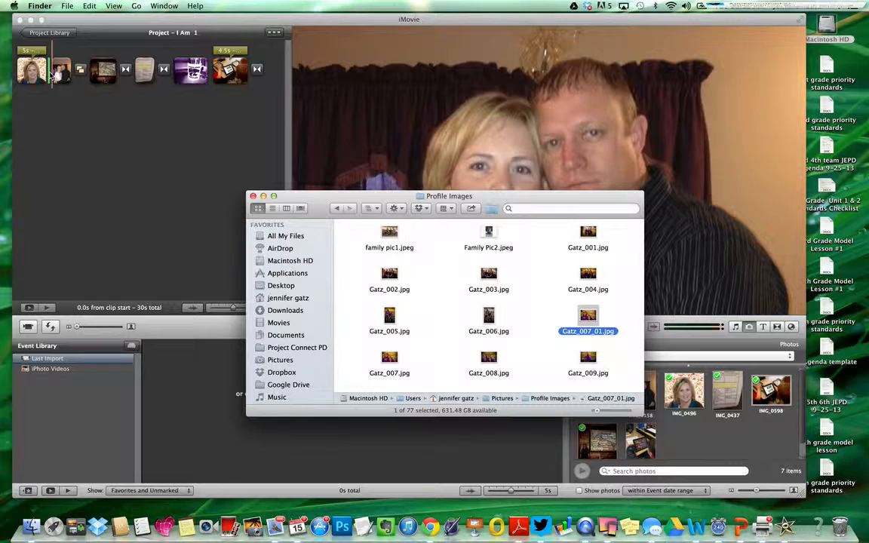
{"action": "left_click", "coordinate": [253, 196]}
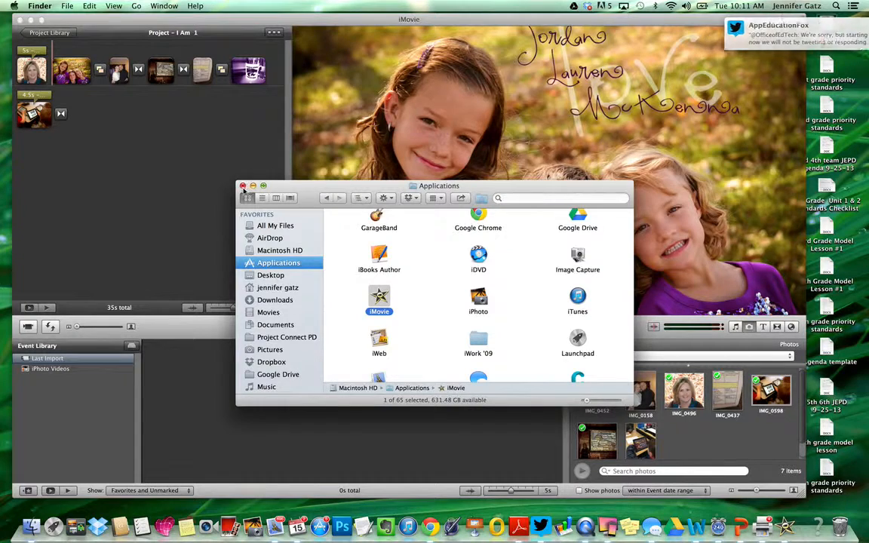
{"action": "left_click", "coordinate": [242, 185]}
- Change the opening portrait's title text to "I Am ..."
{"action": "left_click", "coordinate": [33, 73]}
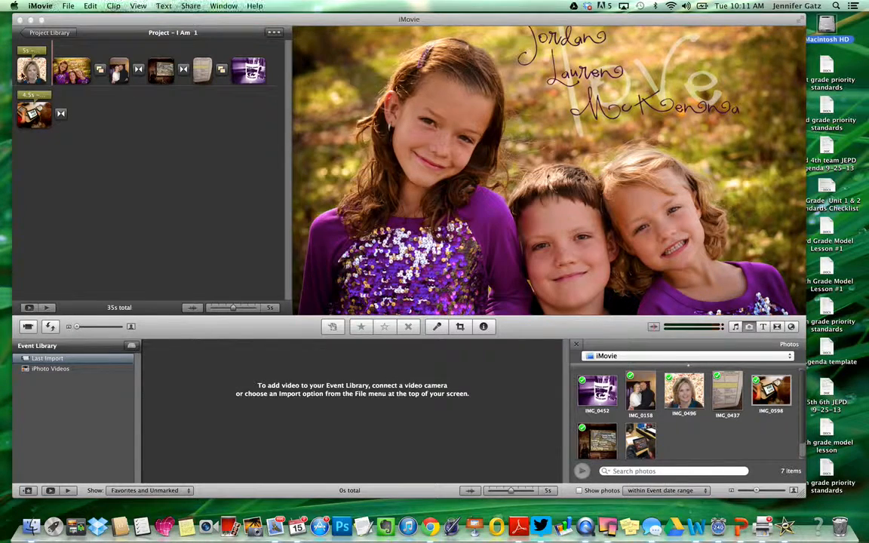
{"action": "left_click", "coordinate": [23, 71]}
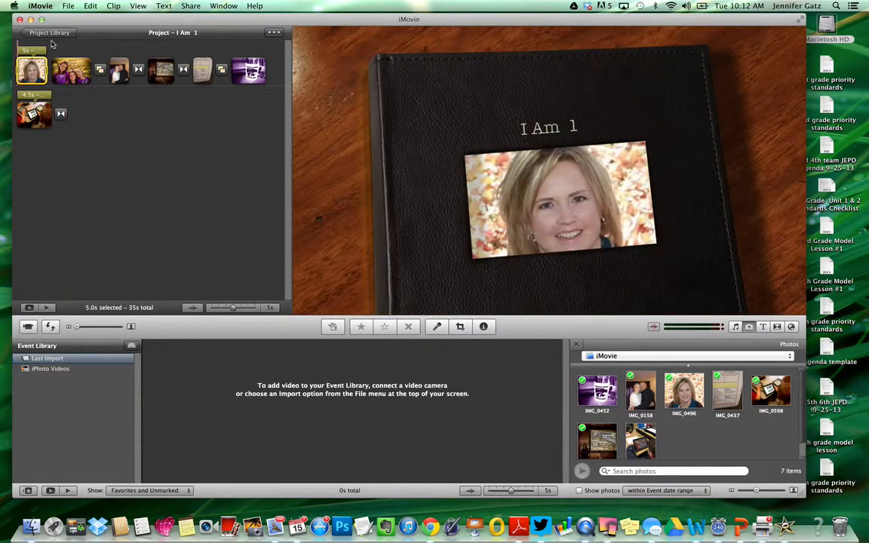
{"action": "left_click", "coordinate": [30, 49]}
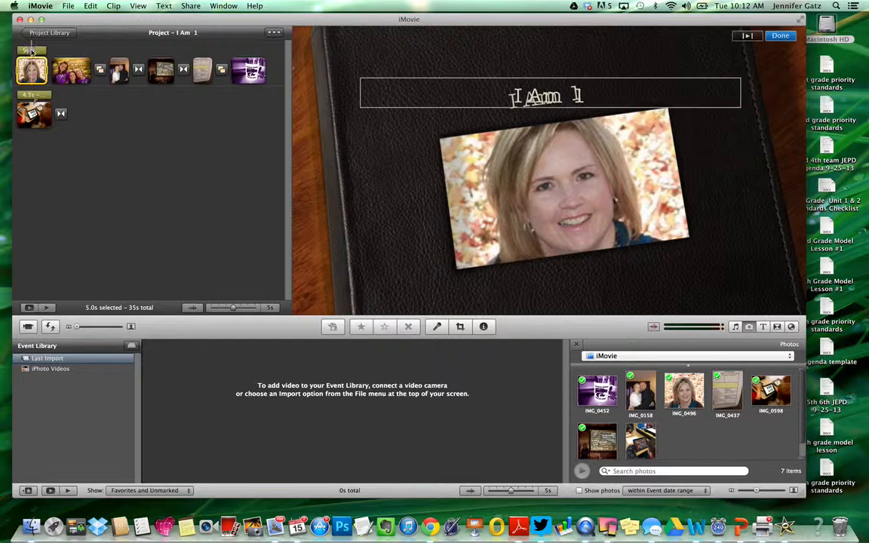
{"action": "double_click", "coordinate": [26, 50]}
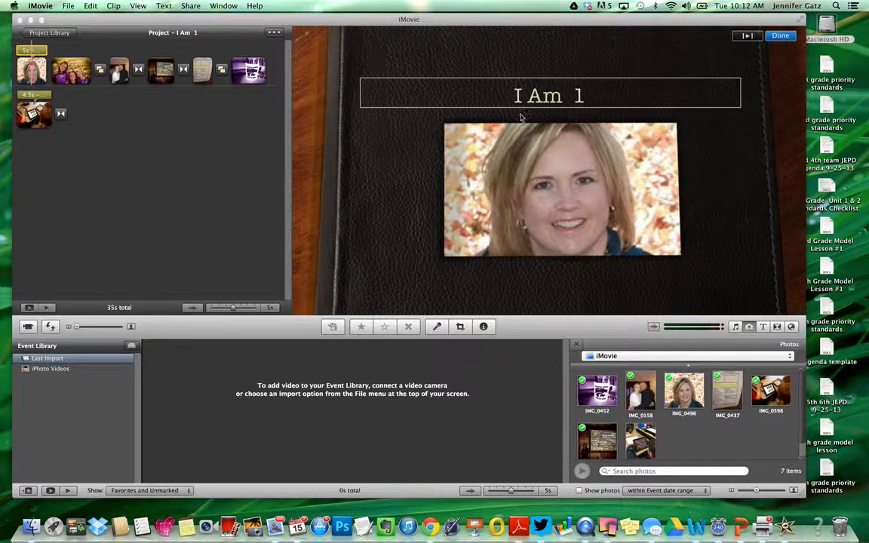
{"action": "left_click", "coordinate": [598, 98]}
{"action": "left_click", "coordinate": [588, 98]}
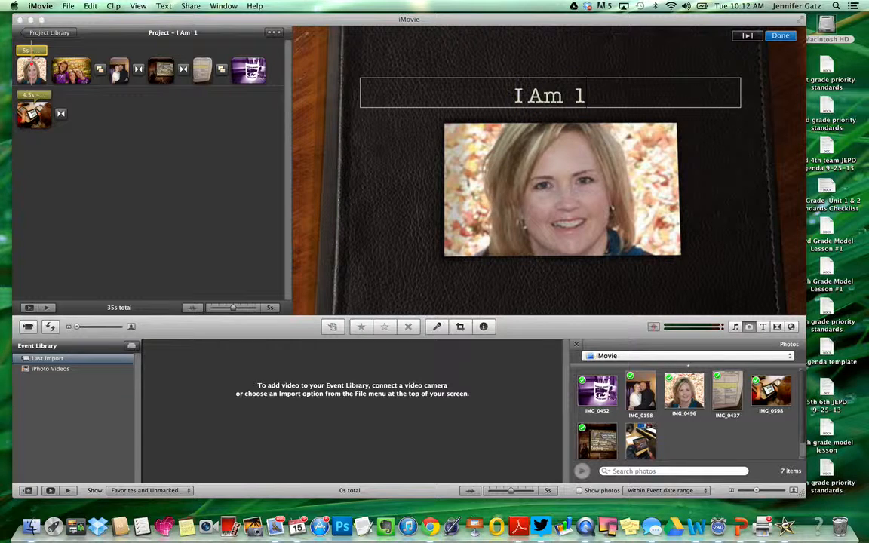
{"action": "key", "text": "BackSpace"}
{"action": "key", "text": "BackSpace"}
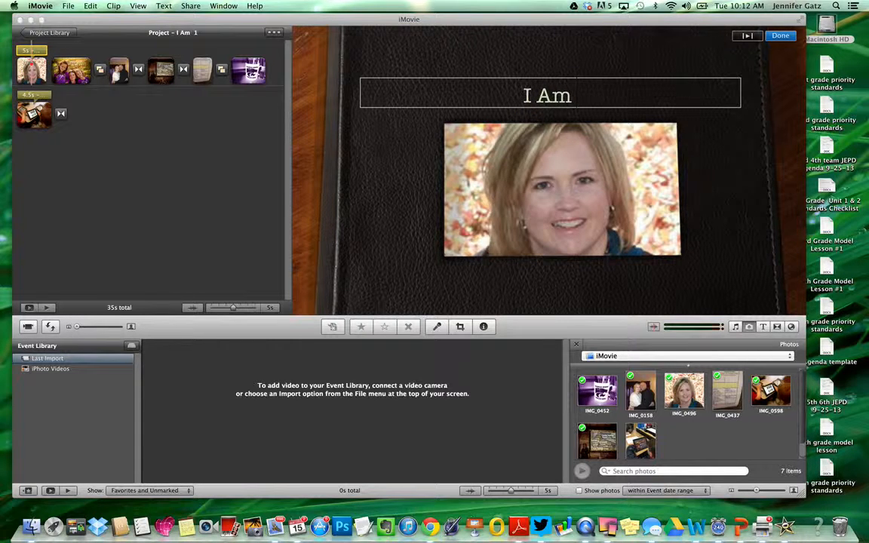
{"action": "type", "text": "..."}
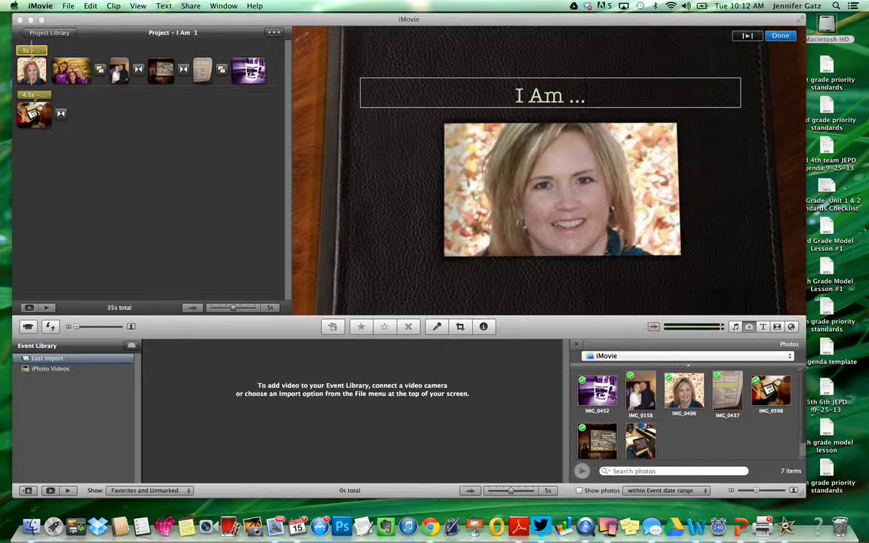
- Add a Lower Third 1 title to the second clip, the photo of the three children, reading "I am a mom!"
{"action": "left_click", "coordinate": [79, 70]}
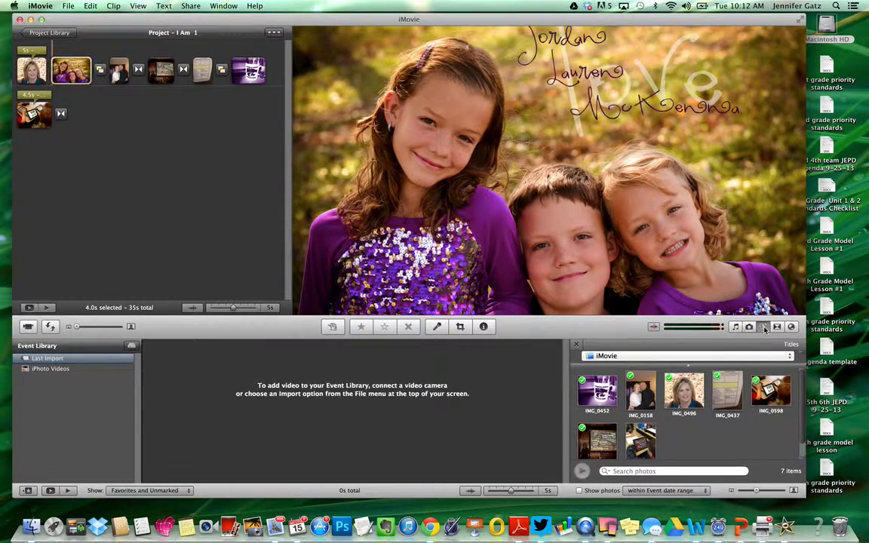
{"action": "left_click", "coordinate": [764, 327]}
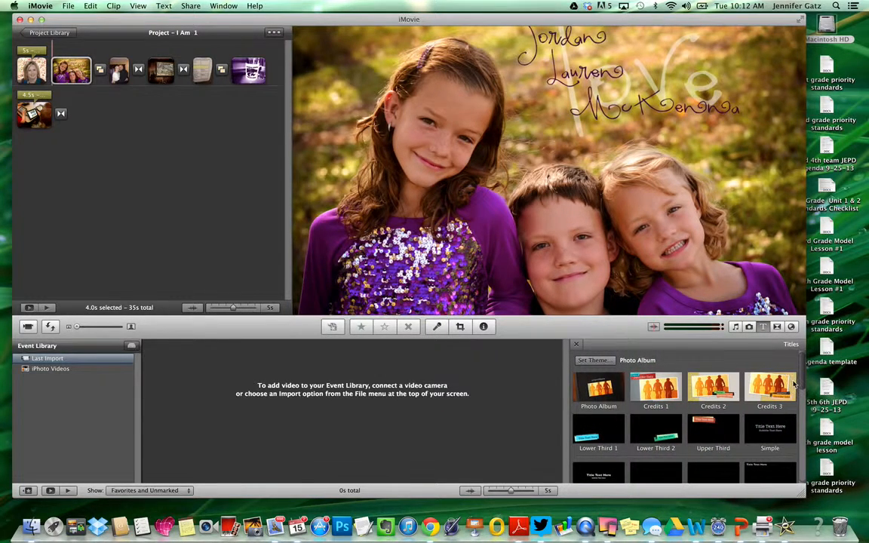
{"action": "mouse_move", "coordinate": [804, 378]}
{"action": "left_mouse_down"}
{"action": "mouse_move", "coordinate": [804, 486]}
{"action": "mouse_move", "coordinate": [806, 386]}
{"action": "left_mouse_up"}
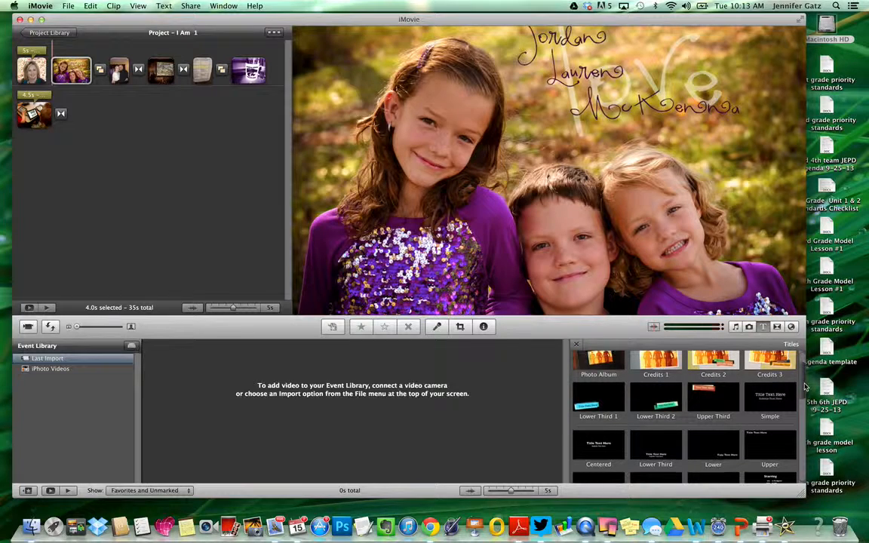
{"action": "left_click_drag", "start_coordinate": [594, 400], "coordinate": [70, 72]}
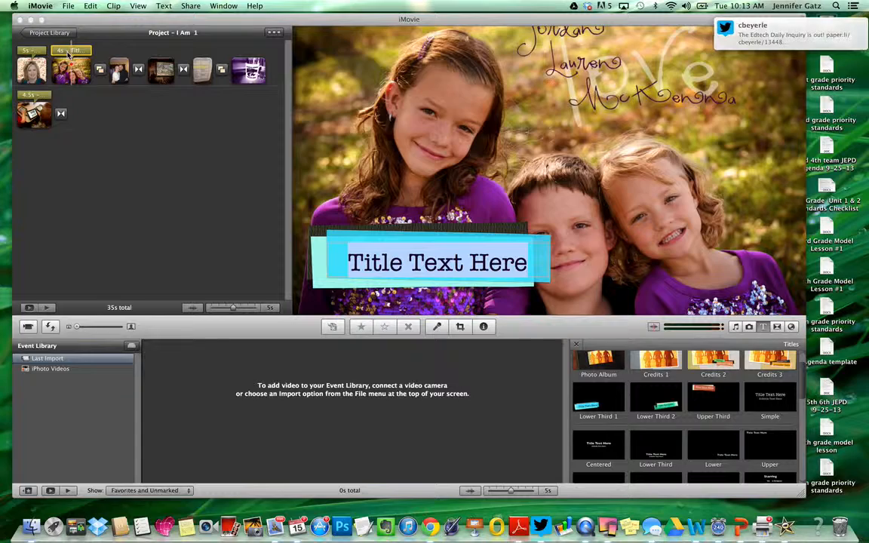
{"action": "left_click", "coordinate": [65, 50]}
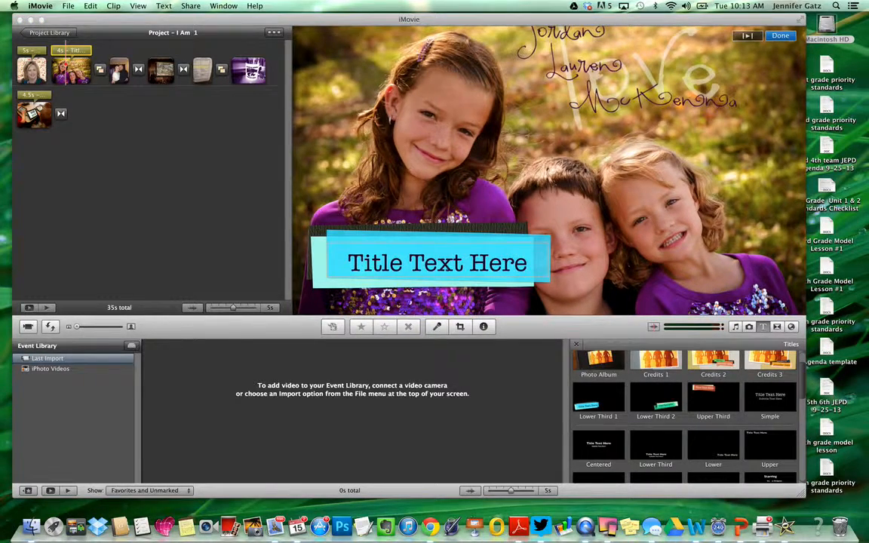
{"action": "type", "text": "A"}
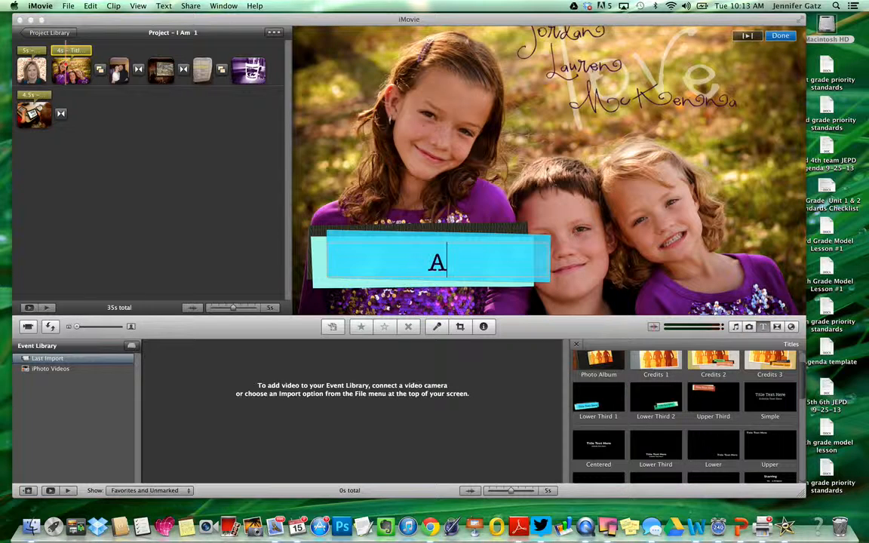
{"action": "key", "text": "BackSpace"}
{"action": "type", "text": "I am a mom"}
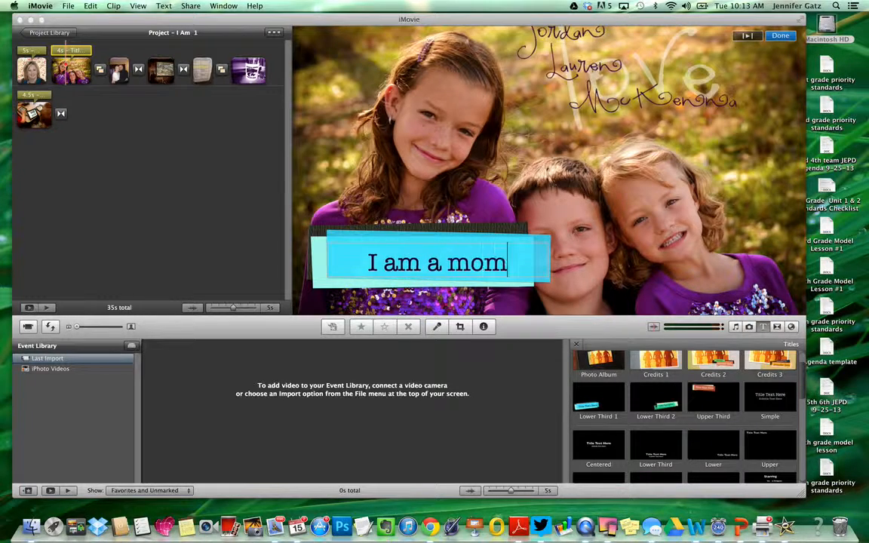
{"action": "type", "text": "!"}
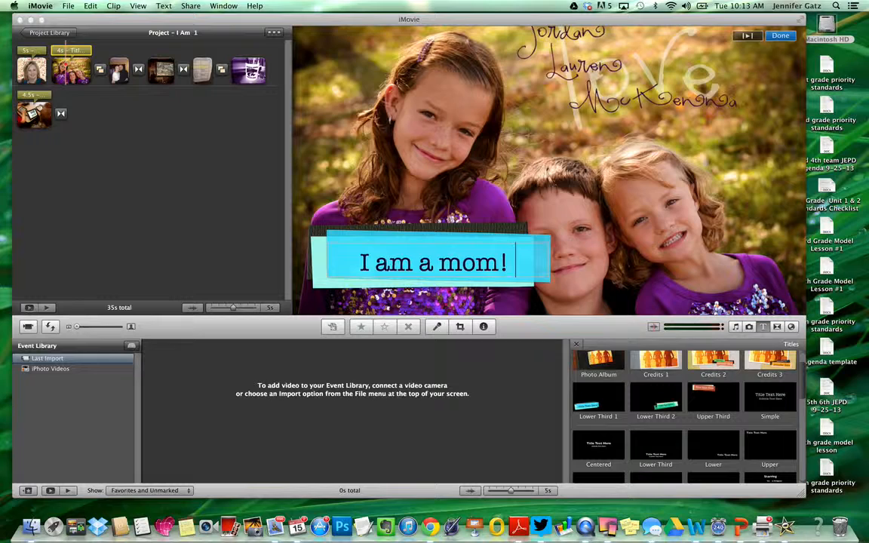
- Add a Lower title to the couple's photo, the third clip, with the text "I am a Wife."
{"action": "left_click", "coordinate": [120, 76]}
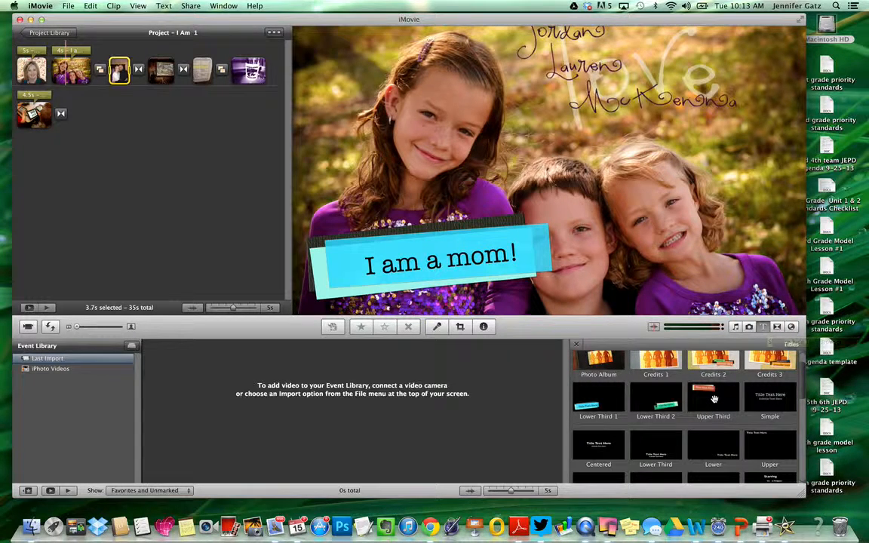
{"action": "left_click", "coordinate": [715, 441]}
{"action": "left_click_drag", "start_coordinate": [715, 441], "coordinate": [121, 72]}
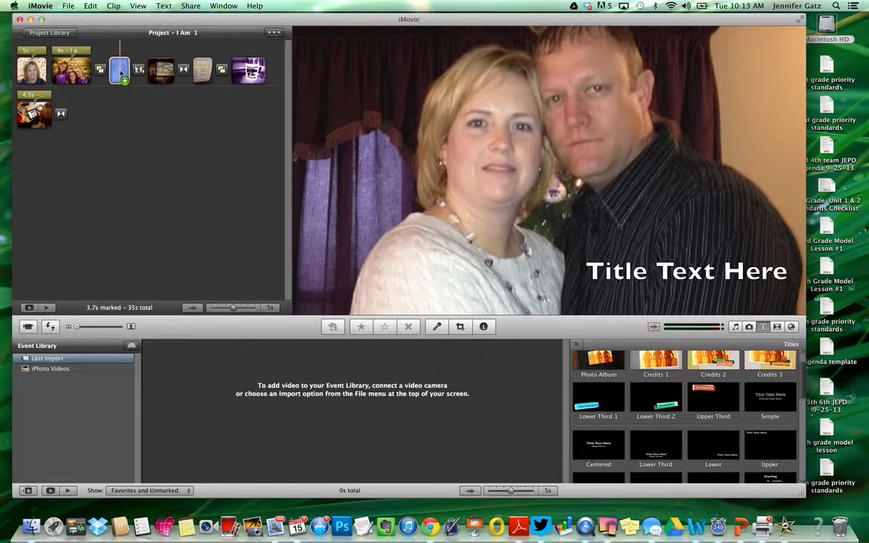
{"action": "double_click", "coordinate": [683, 271]}
{"action": "triple_click", "coordinate": [697, 273]}
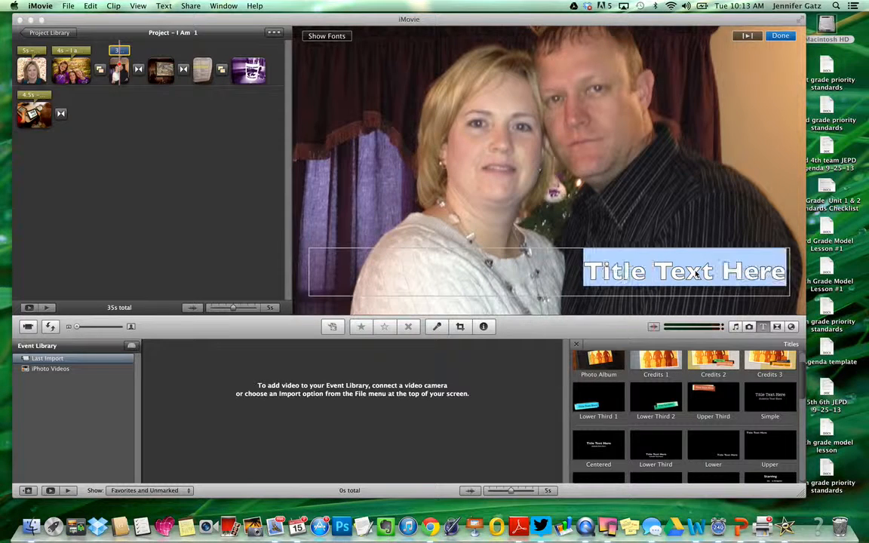
{"action": "type", "text": "I am a W"}
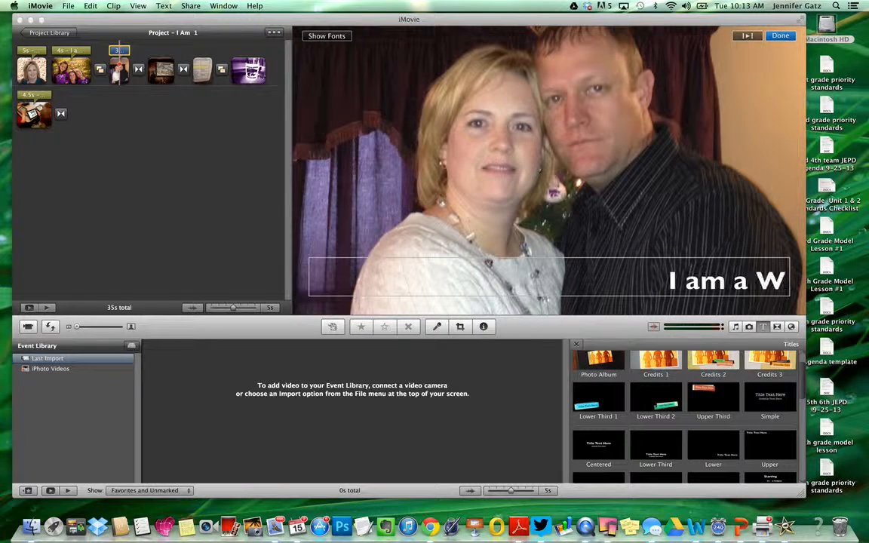
{"action": "type", "text": "ife."}
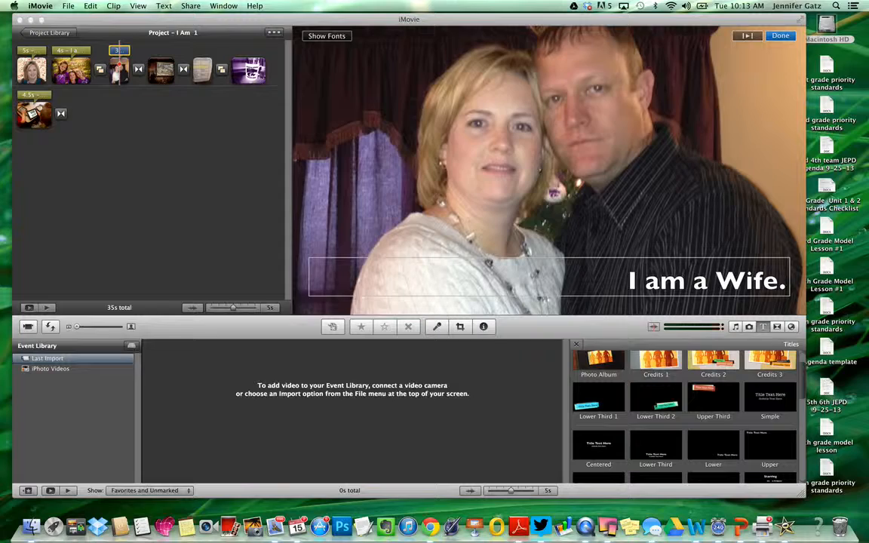
- Add an Upper Third title to the word-cloud presentation photo with the text "I am a Teacher."
{"action": "left_click", "coordinate": [163, 73]}
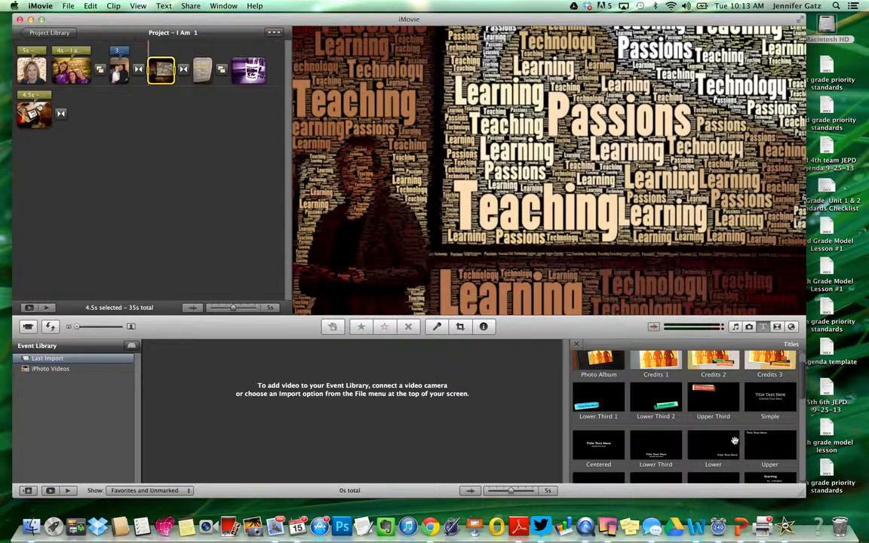
{"action": "left_click_drag", "start_coordinate": [714, 396], "coordinate": [164, 72]}
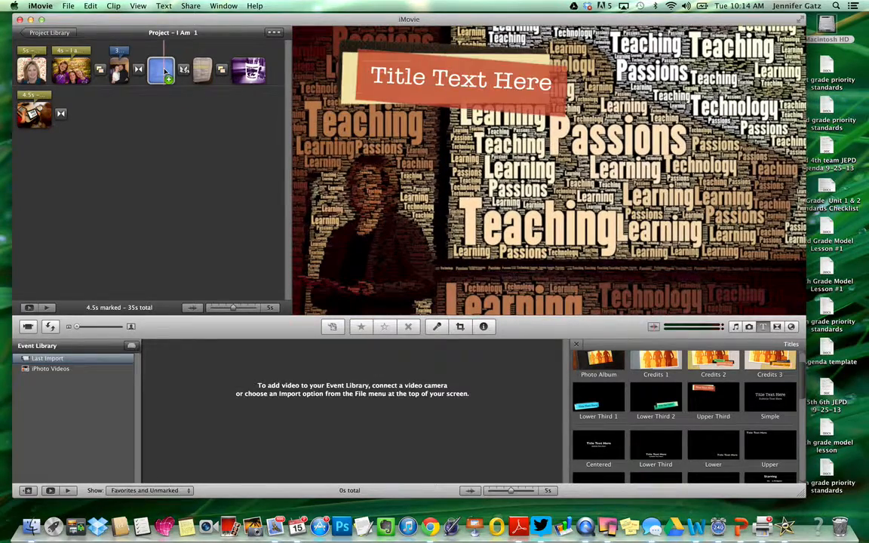
{"action": "double_click", "coordinate": [433, 76]}
{"action": "key", "text": "super+a"}
{"action": "type", "text": "A"}
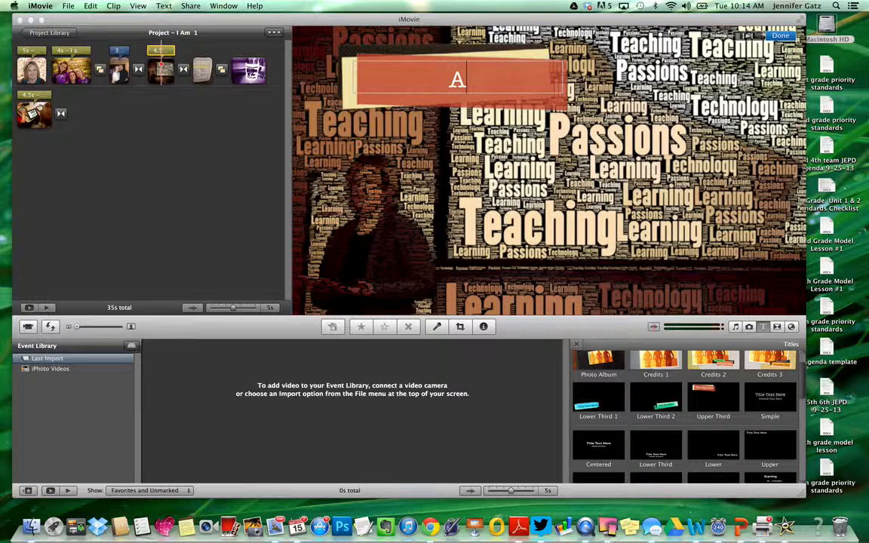
{"action": "type", "text": "I"}
{"action": "key", "text": "BackSpace"}
{"action": "key", "text": "BackSpace"}
{"action": "type", "text": "I am a"}
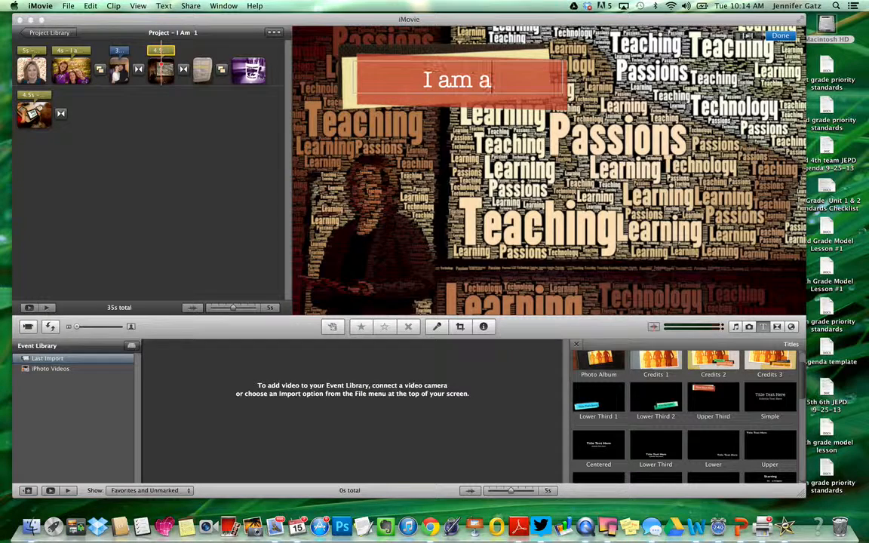
{"action": "type", "text": " Teacher"}
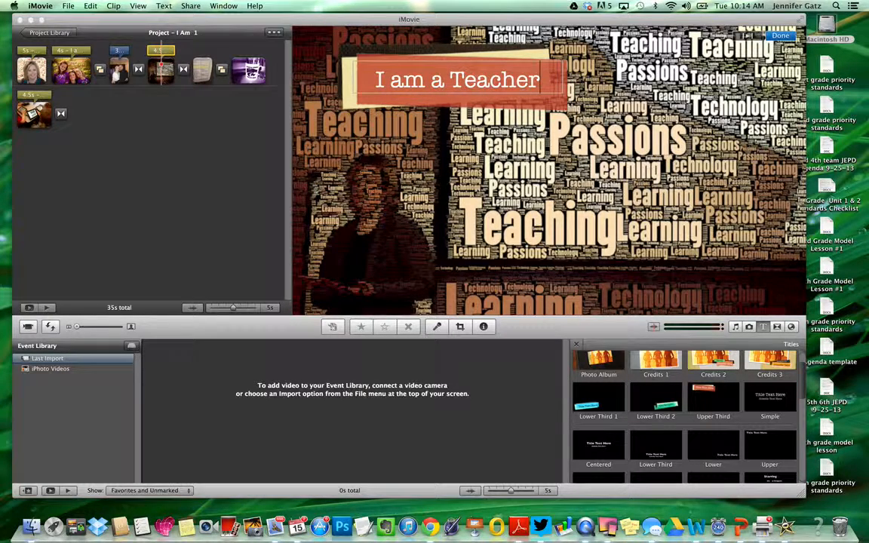
{"action": "type", "text": "."}
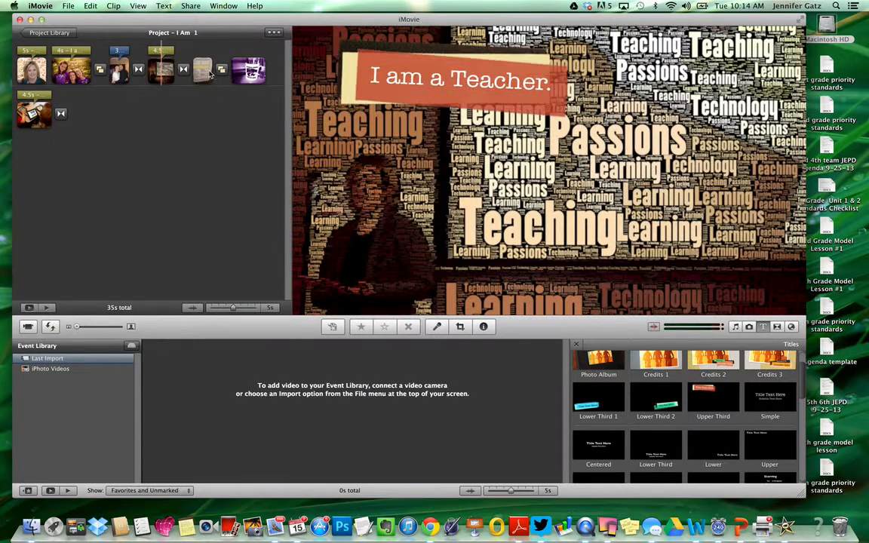
- Add a Lower Third 1 title to the conference schedule photo with the text "I am Techie."
{"action": "left_click", "coordinate": [203, 71]}
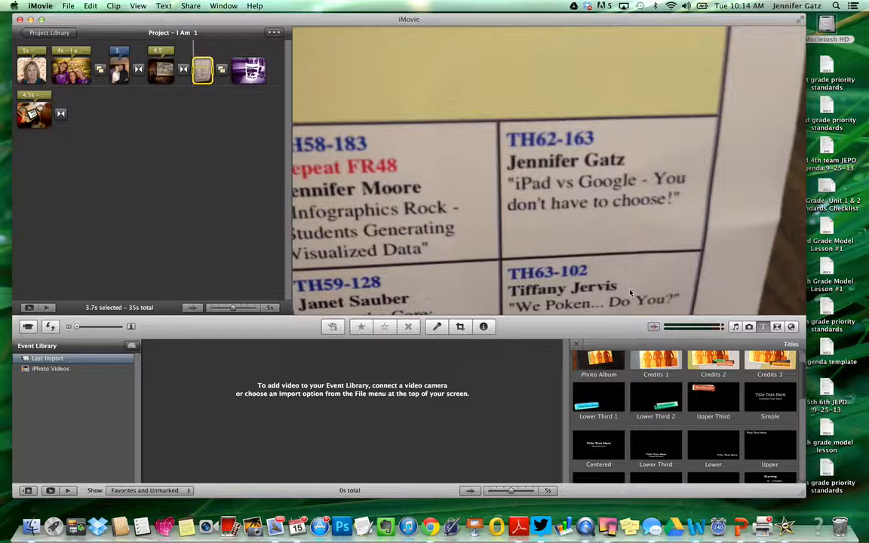
{"action": "left_click_drag", "start_coordinate": [733, 414], "coordinate": [202, 69]}
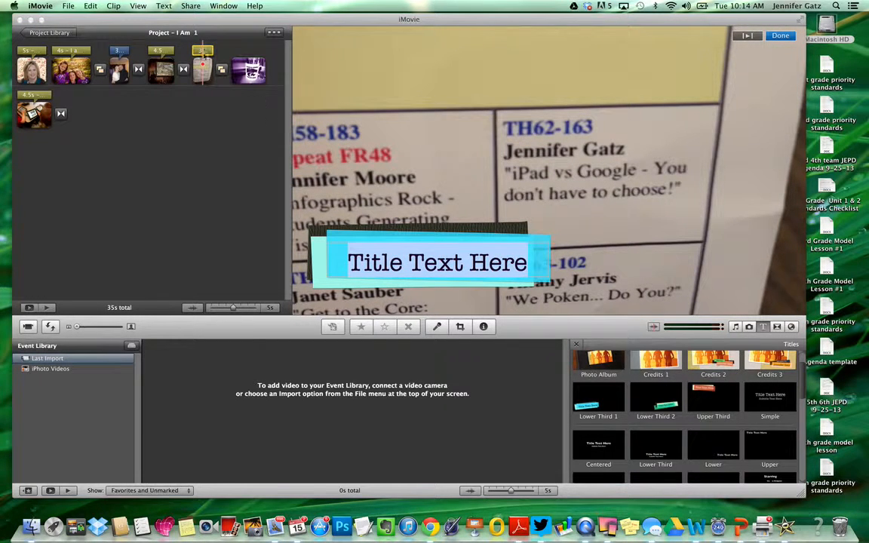
{"action": "left_click", "coordinate": [202, 53]}
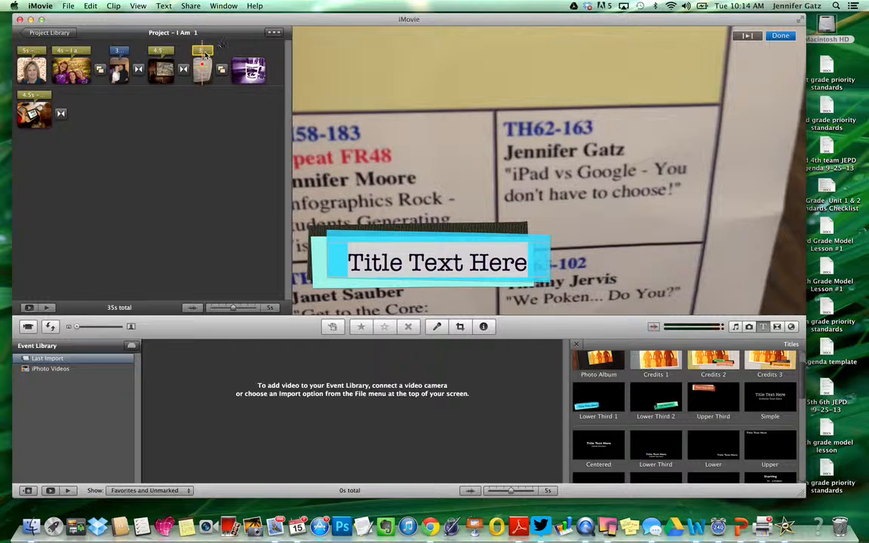
{"action": "left_click", "coordinate": [447, 263]}
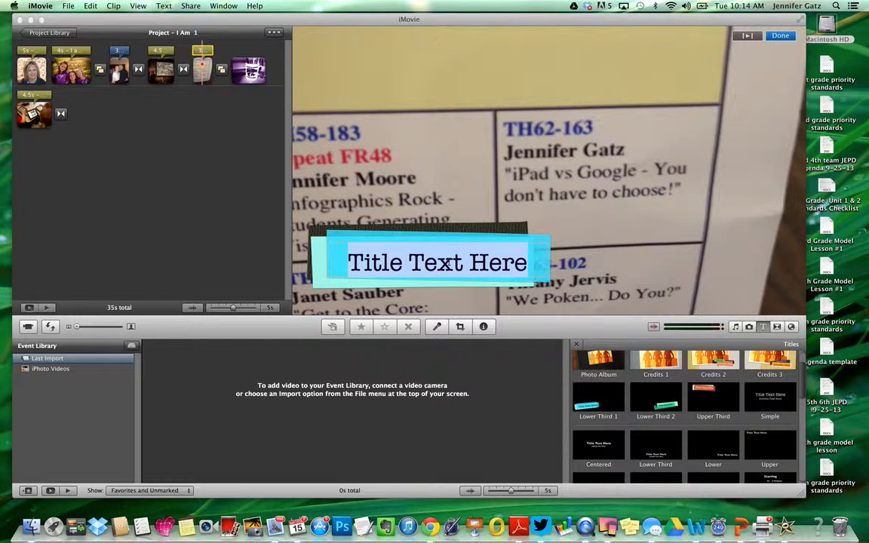
{"action": "type", "text": "I am Tec"}
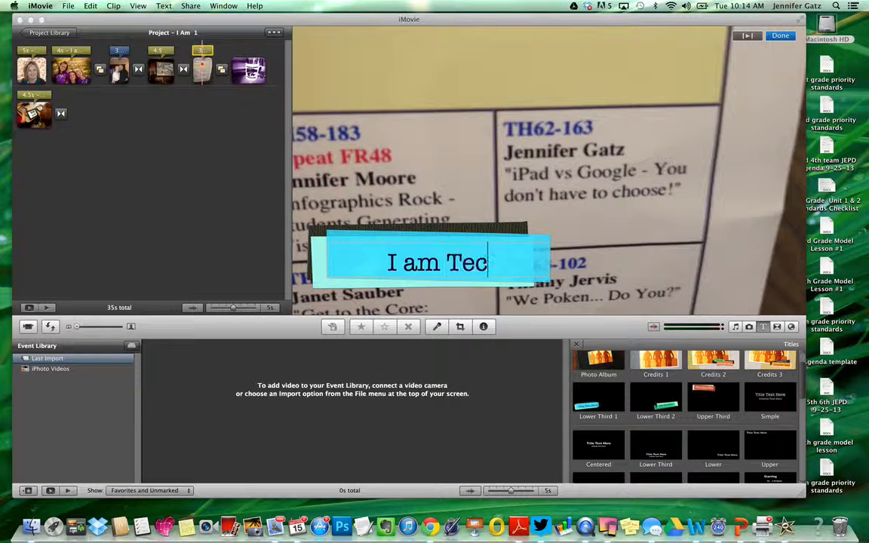
{"action": "type", "text": "hie."}
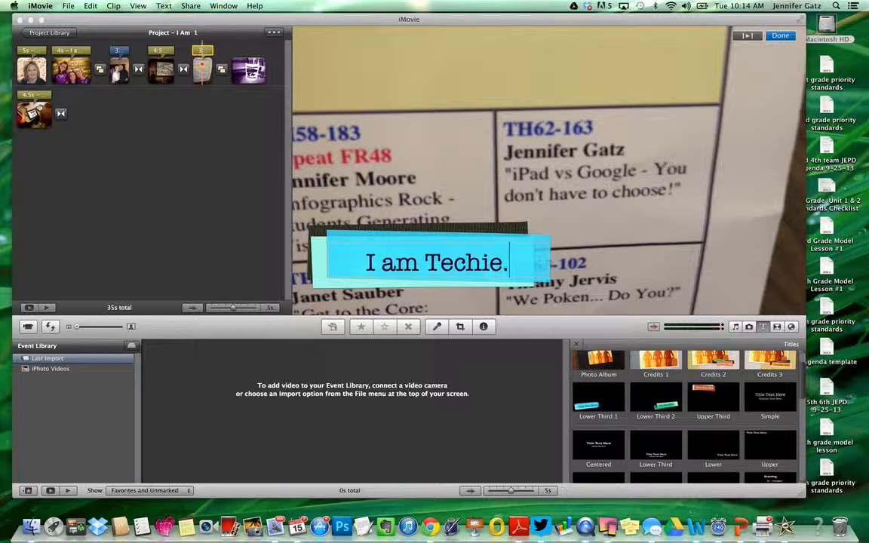
- Add an Upper Third title to the Kansas State mug photo with the text "I am a K-State Fan!"
{"action": "left_click", "coordinate": [250, 71]}
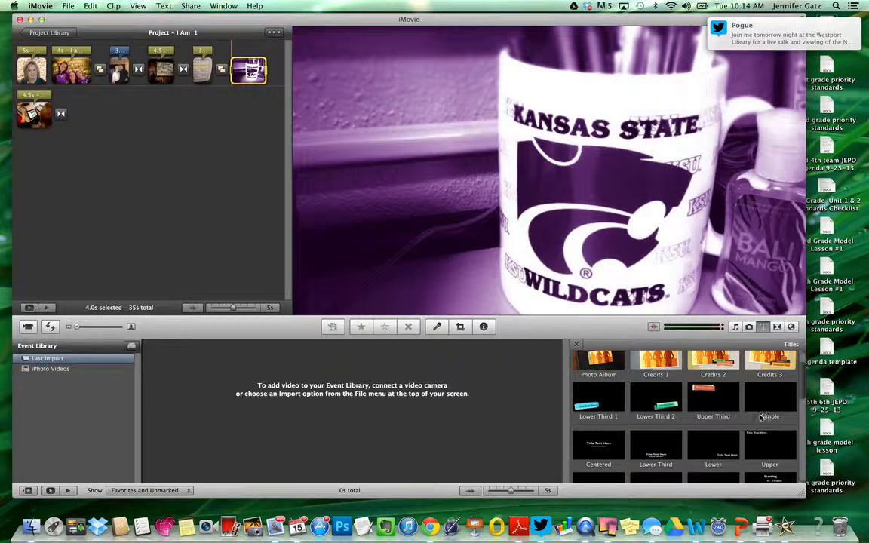
{"action": "left_click_drag", "start_coordinate": [721, 407], "coordinate": [362, 85]}
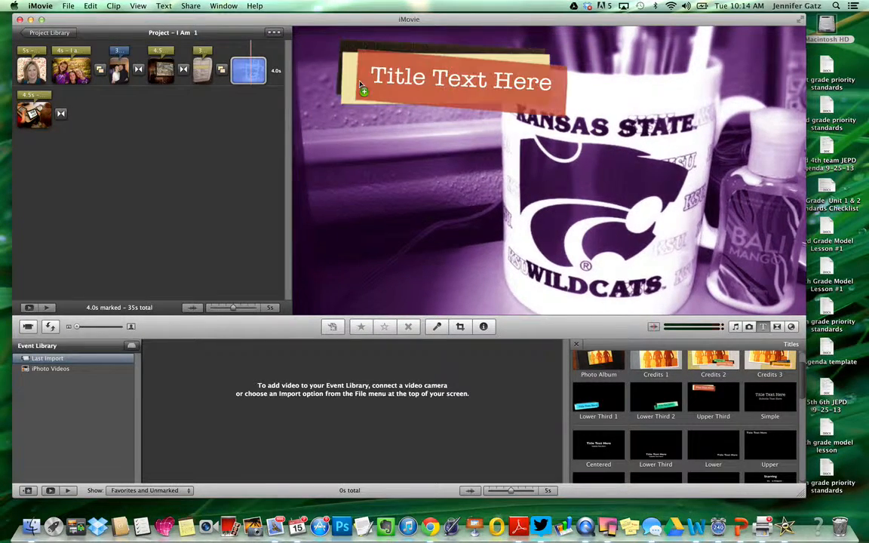
{"action": "double_click", "coordinate": [406, 84]}
{"action": "type", "text": "I am a K-S"}
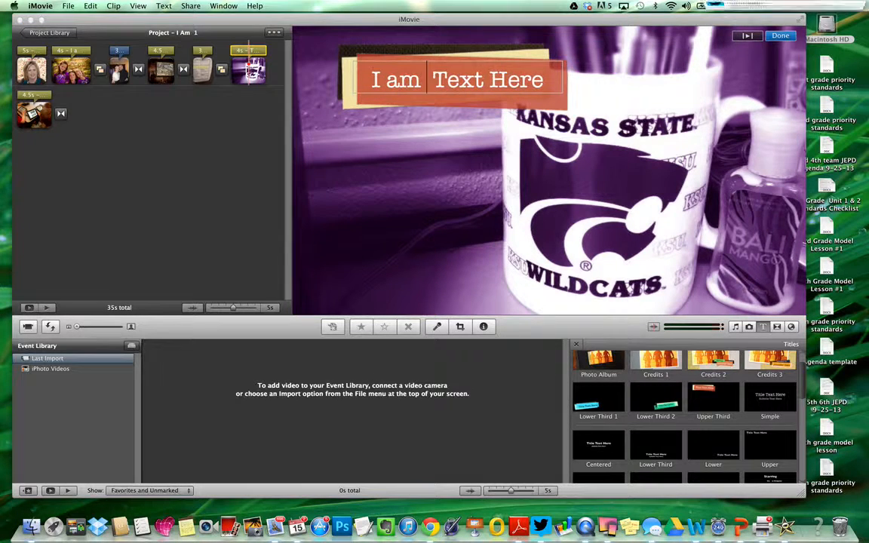
{"action": "type", "text": "tate Fan!"}
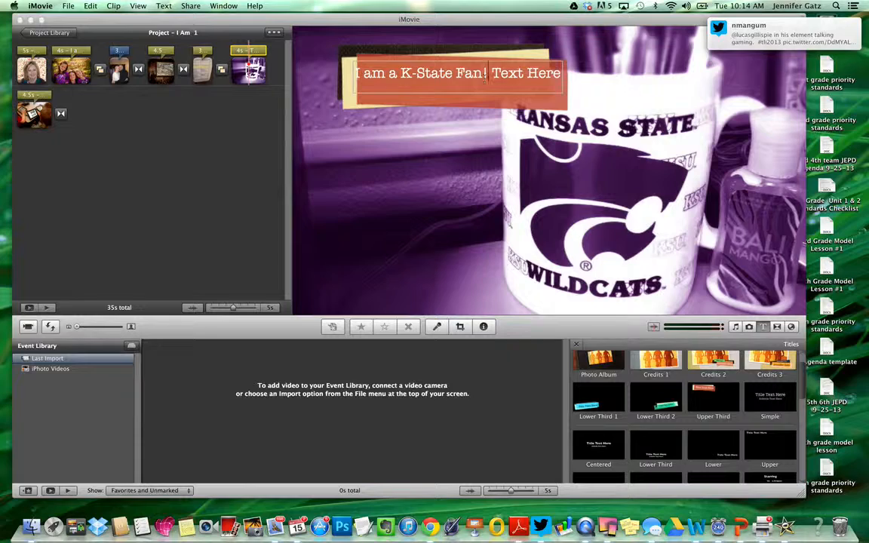
{"action": "left_click_drag", "start_coordinate": [486, 73], "coordinate": [562, 73]}
{"action": "key", "text": "Delete"}
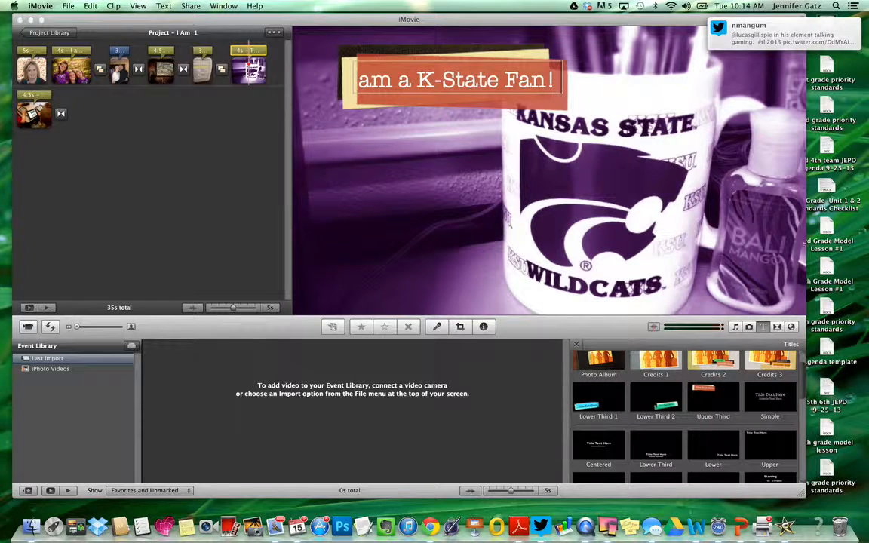
{"action": "left_click", "coordinate": [473, 155]}
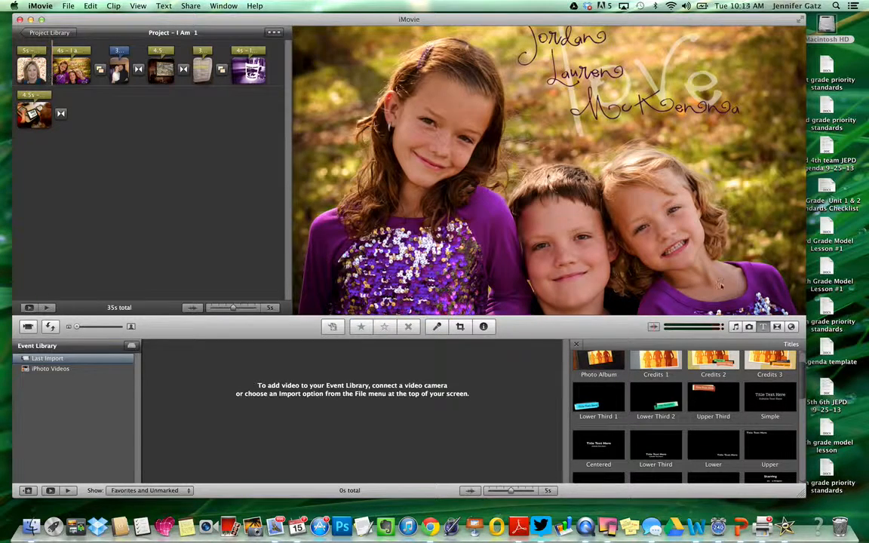
- Turn off automatic transitions, adding a Photo Album 2 transition between the first two clips and another Photo Album transition between the mug and tablet photos
{"action": "left_click", "coordinate": [777, 328]}
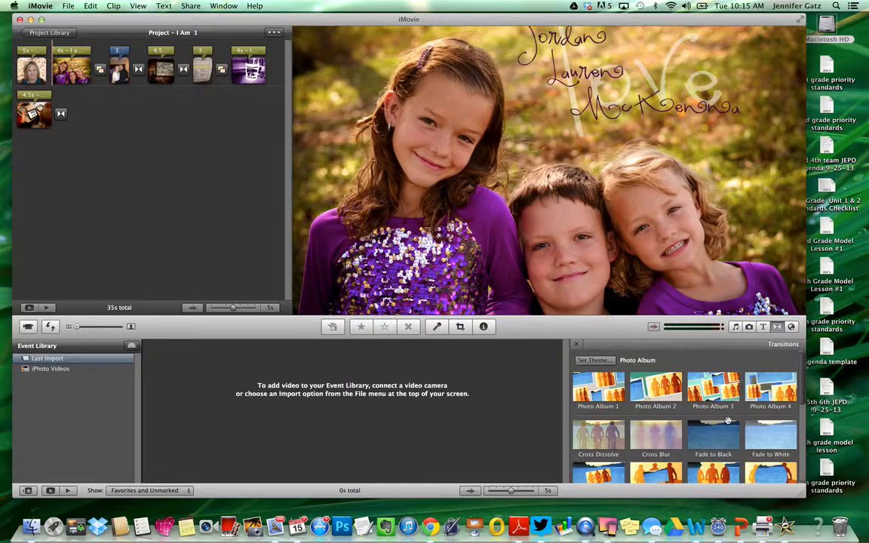
{"action": "left_click_drag", "start_coordinate": [651, 389], "coordinate": [53, 76]}
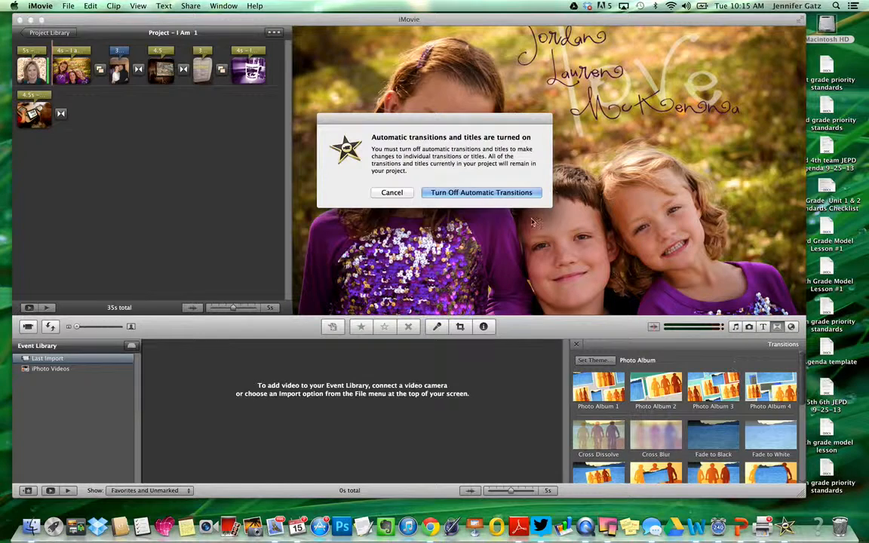
{"action": "left_click", "coordinate": [462, 194]}
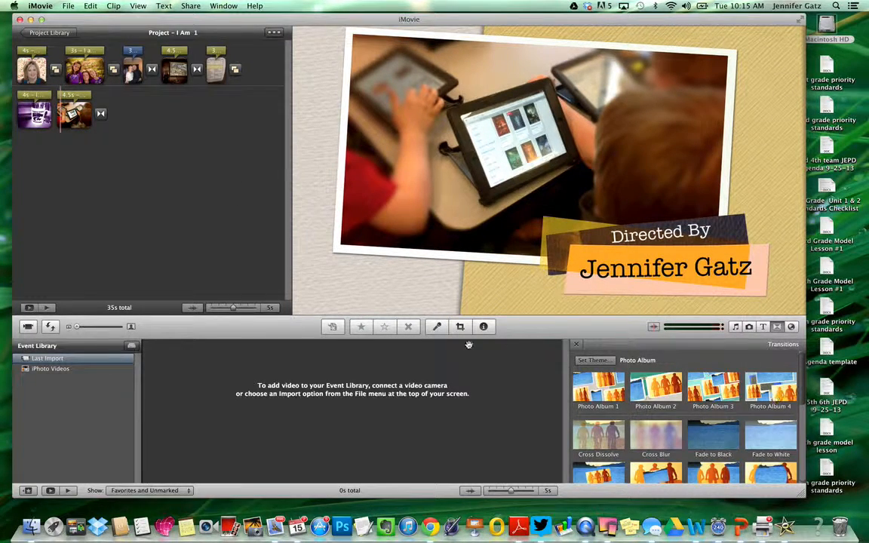
{"action": "mouse_move", "coordinate": [469, 345]}
{"action": "left_mouse_down"}
{"action": "mouse_move", "coordinate": [151, 283]}
{"action": "mouse_move", "coordinate": [54, 131]}
{"action": "left_mouse_up"}
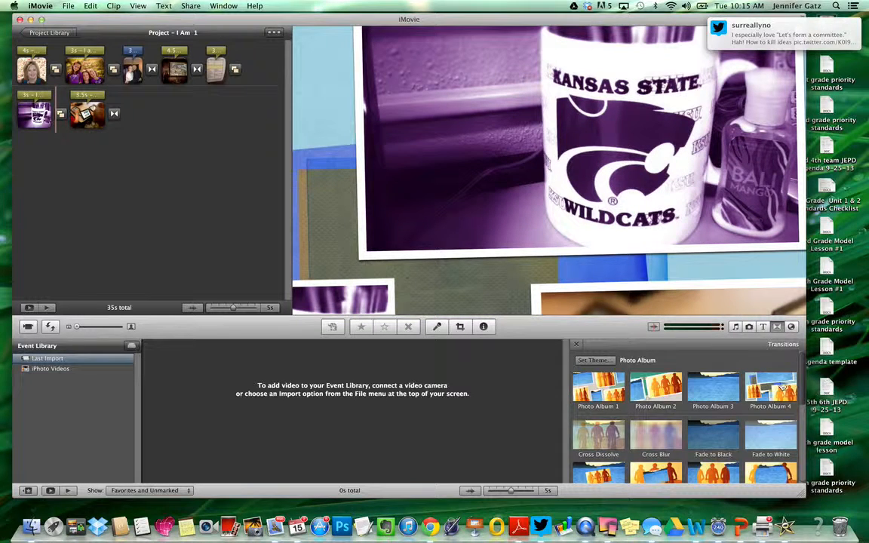
- Add Kansas State Fight Song from the music playlist as the project's background music
{"action": "left_click", "coordinate": [735, 327]}
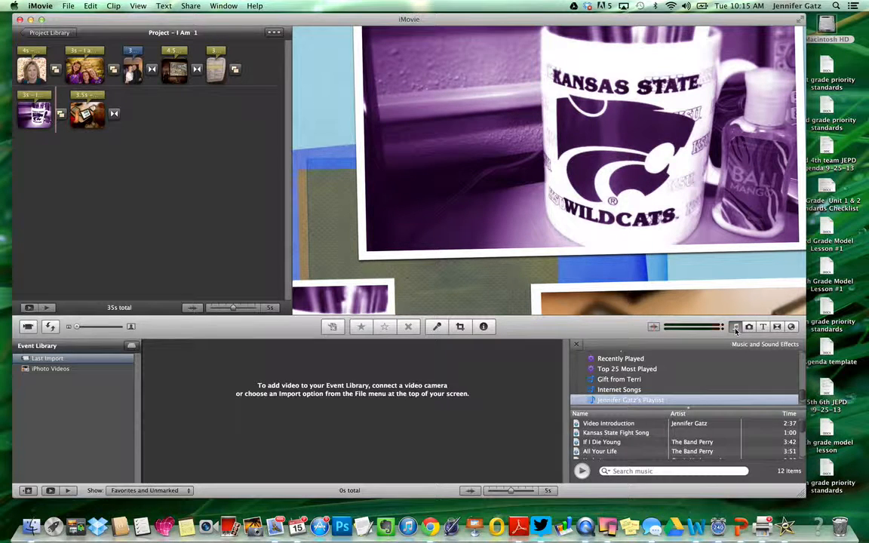
{"action": "left_click", "coordinate": [594, 434]}
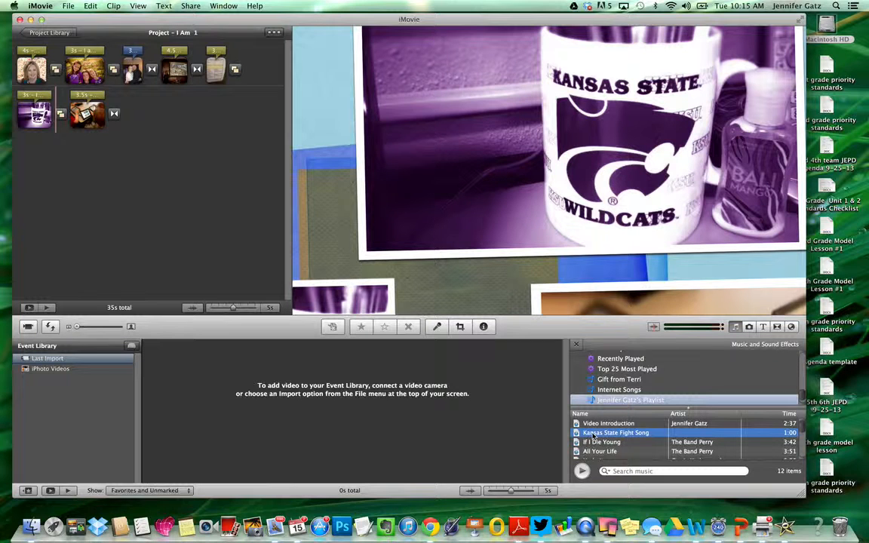
{"action": "left_click_drag", "start_coordinate": [594, 436], "coordinate": [110, 111]}
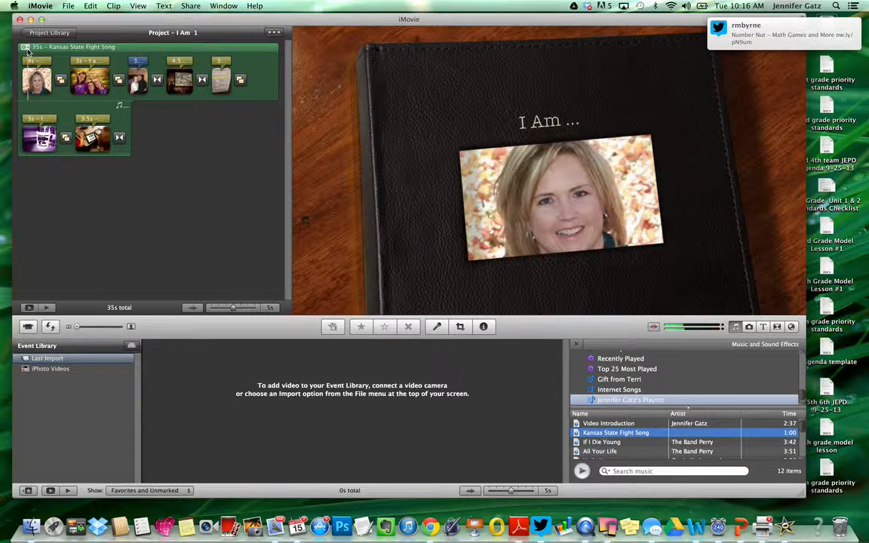
- Review the audio adjustments of the background song, including volume, ducking and fade settings
{"action": "left_click", "coordinate": [28, 52]}
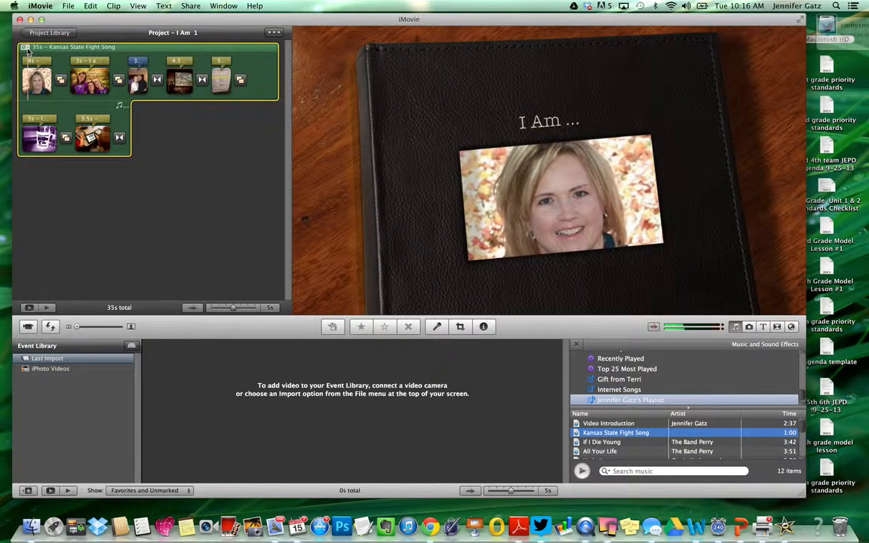
{"action": "left_click", "coordinate": [26, 48]}
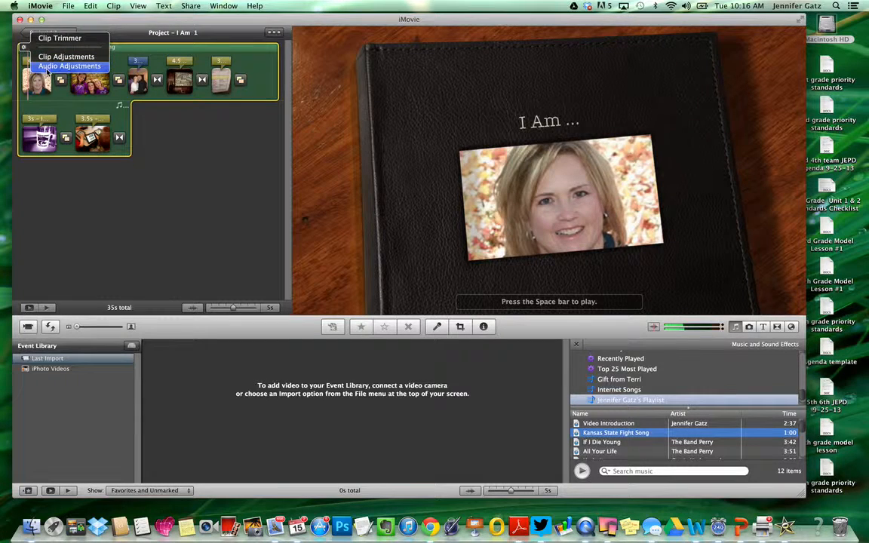
{"action": "left_click", "coordinate": [47, 67]}
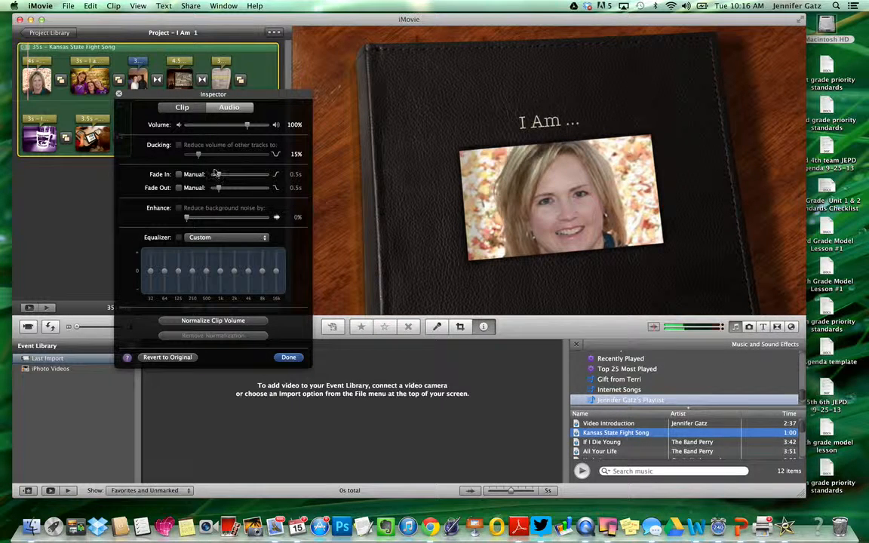
{"action": "left_click", "coordinate": [289, 358]}
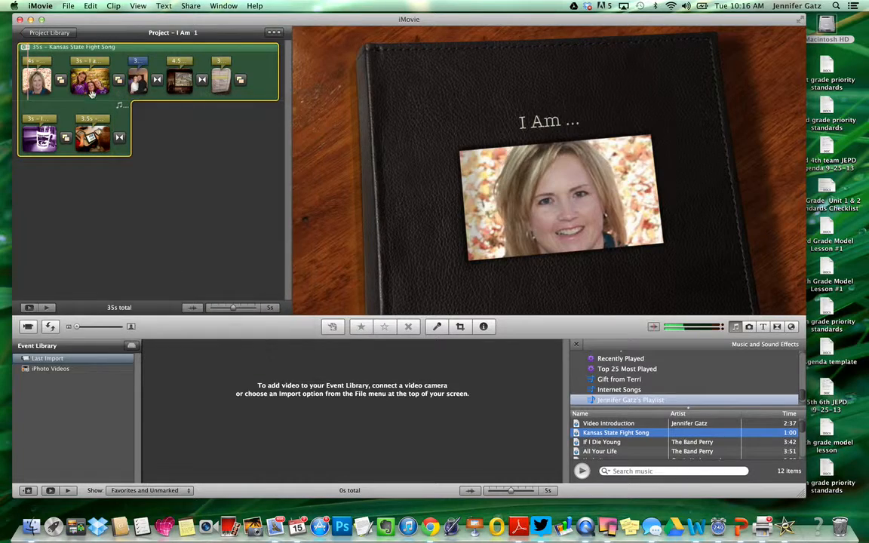
- Move the Ken Burns start frame slightly higher on the photo of the three children
{"action": "left_click", "coordinate": [95, 88]}
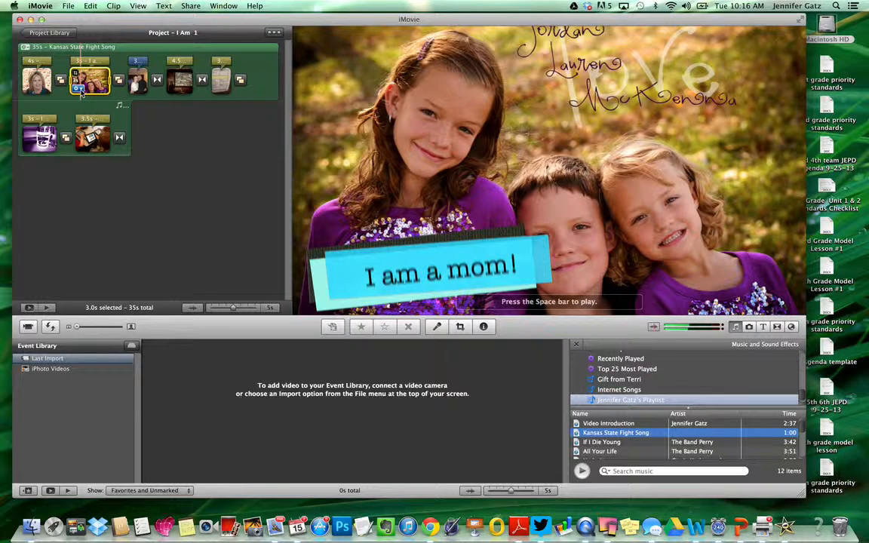
{"action": "left_click", "coordinate": [80, 89]}
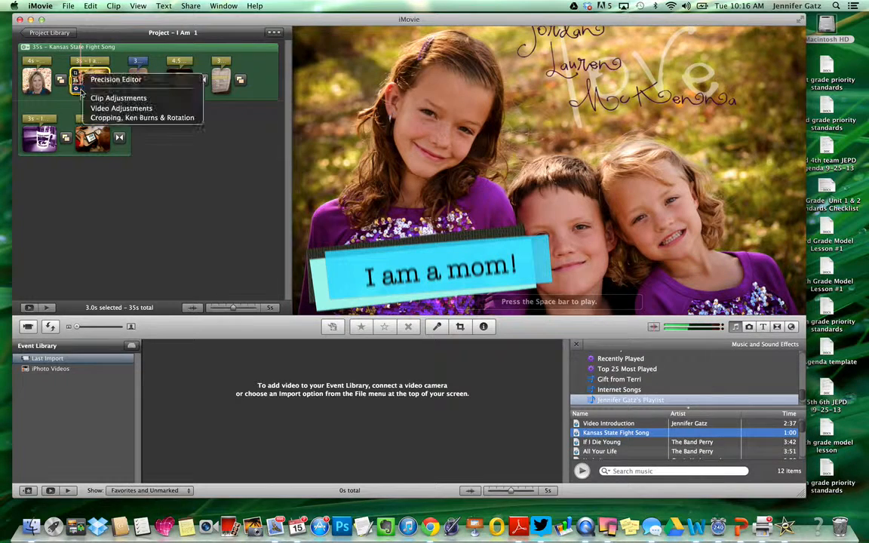
{"action": "left_click", "coordinate": [100, 119]}
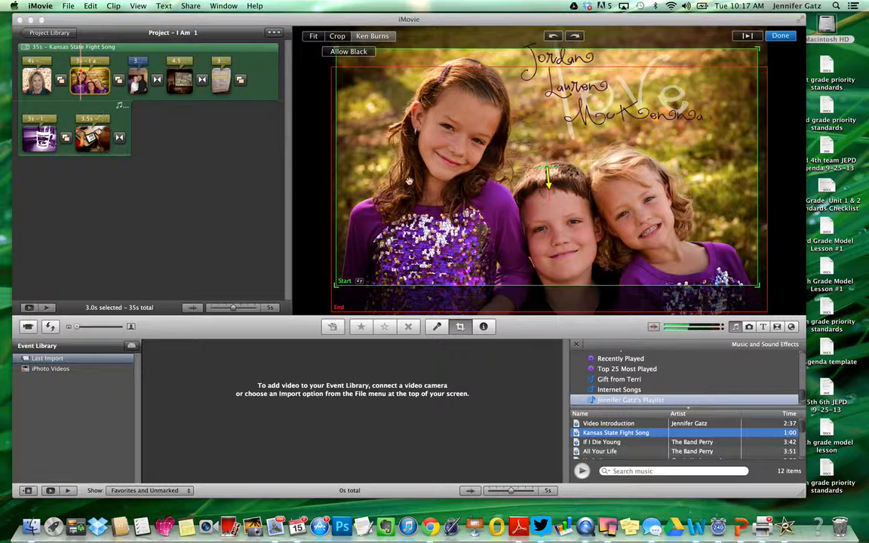
{"action": "left_click_drag", "start_coordinate": [442, 216], "coordinate": [441, 187]}
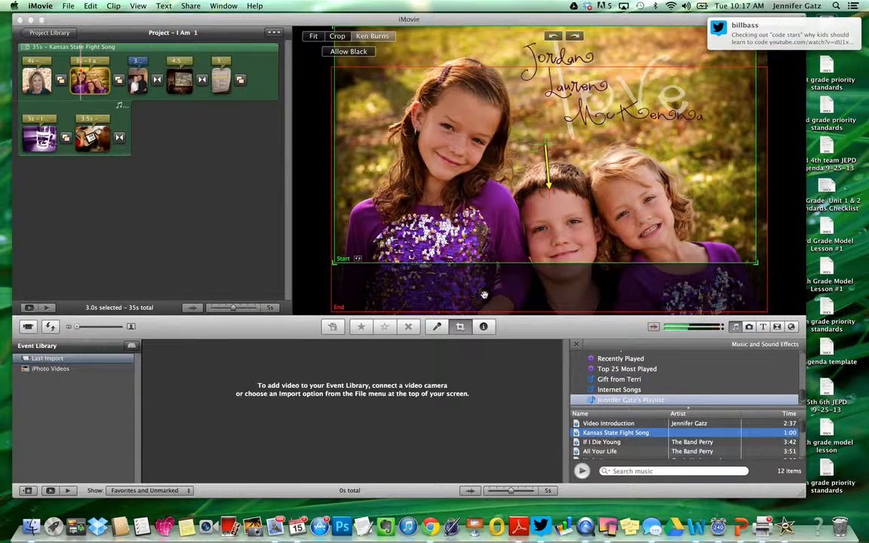
{"action": "left_click_drag", "start_coordinate": [485, 192], "coordinate": [486, 206]}
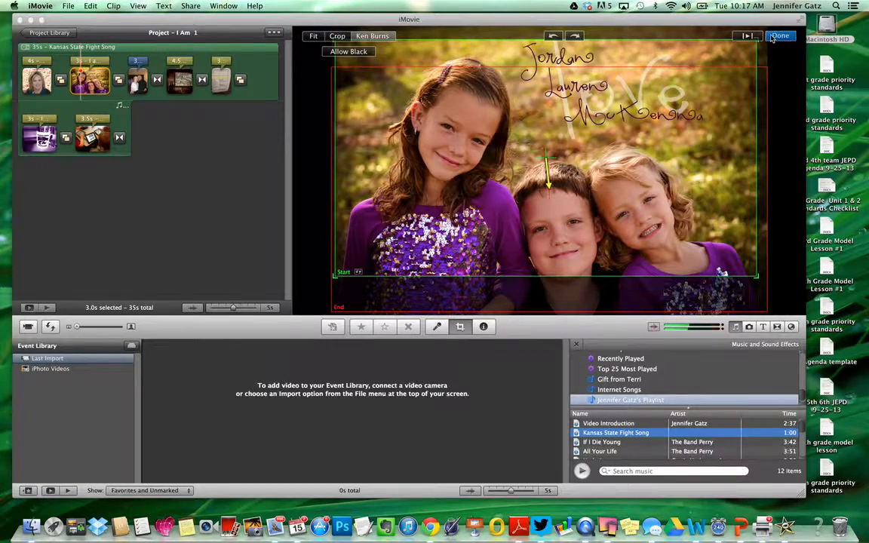
{"action": "left_click", "coordinate": [771, 36]}
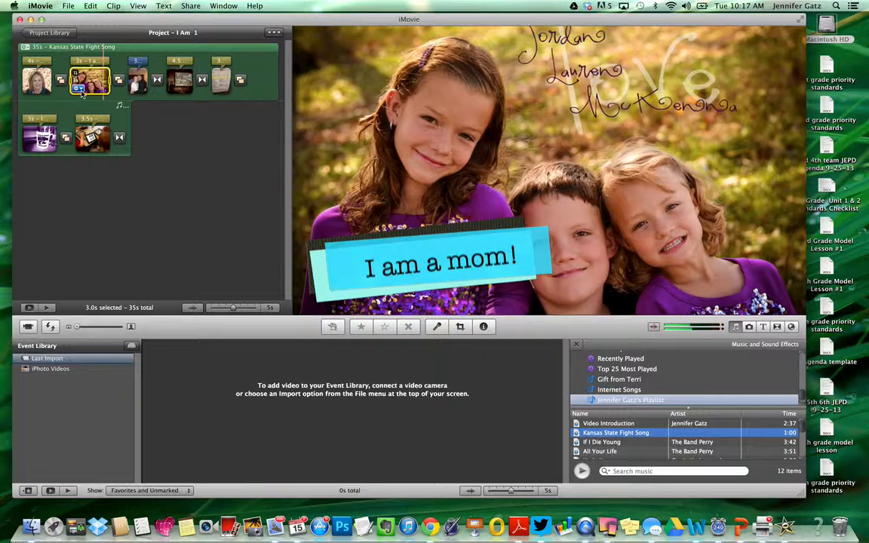
- Review the video adjustments for the three children's photo, such as exposure, brightness, contrast and saturation
{"action": "left_click", "coordinate": [79, 89]}
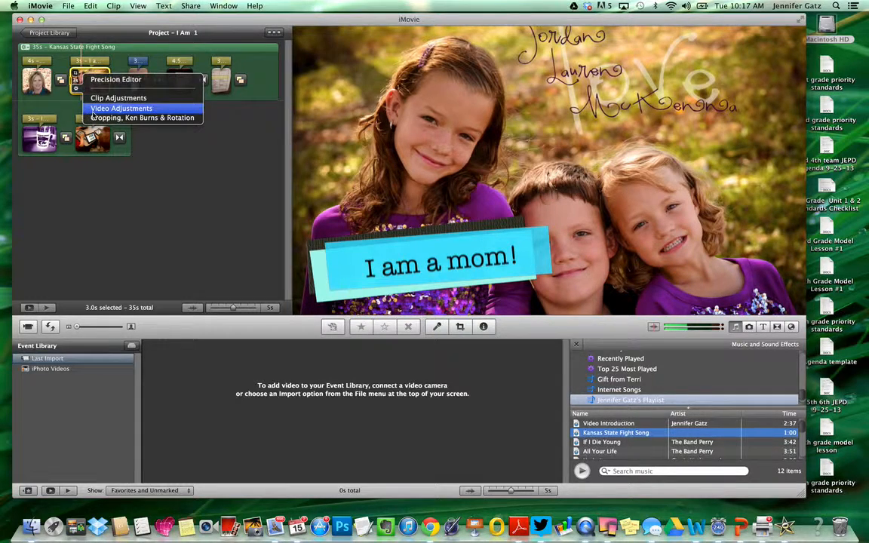
{"action": "left_click", "coordinate": [92, 111]}
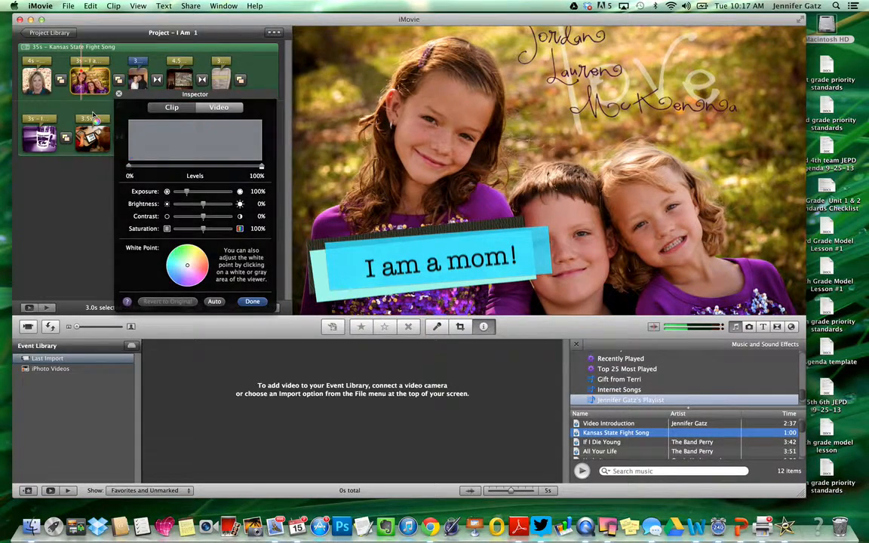
{"action": "left_click", "coordinate": [252, 302]}
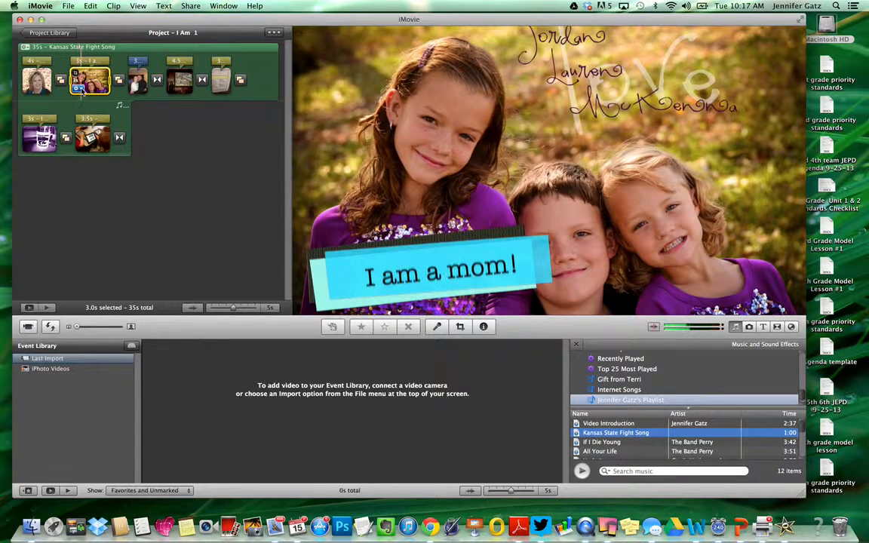
- Set the duration of the three children's photo clip to 5.0 seconds
{"action": "left_click", "coordinate": [76, 88]}
{"action": "left_click", "coordinate": [77, 88]}
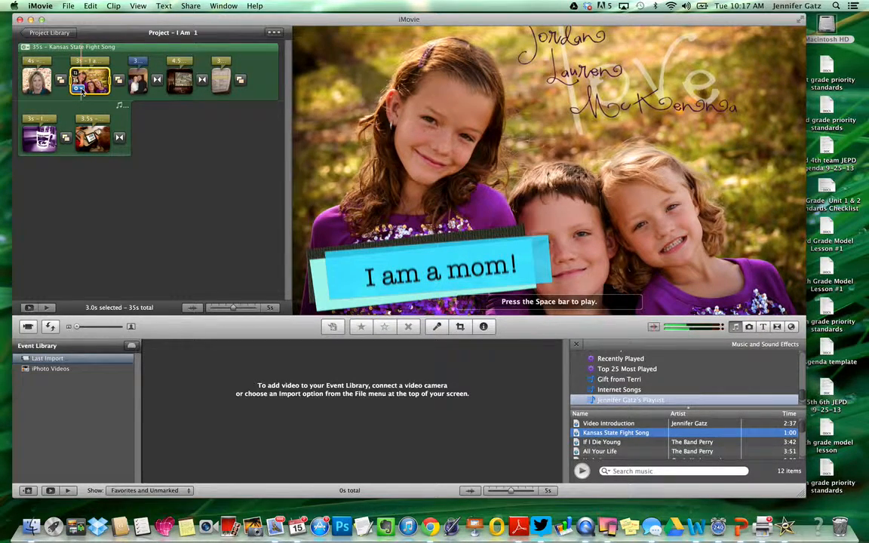
{"action": "left_click", "coordinate": [77, 89]}
{"action": "left_click", "coordinate": [93, 99]}
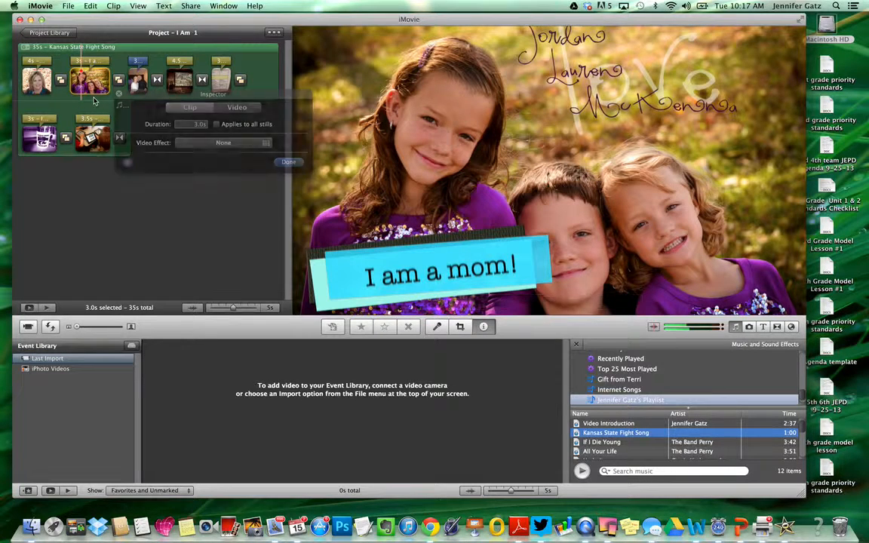
{"action": "left_click", "coordinate": [198, 125]}
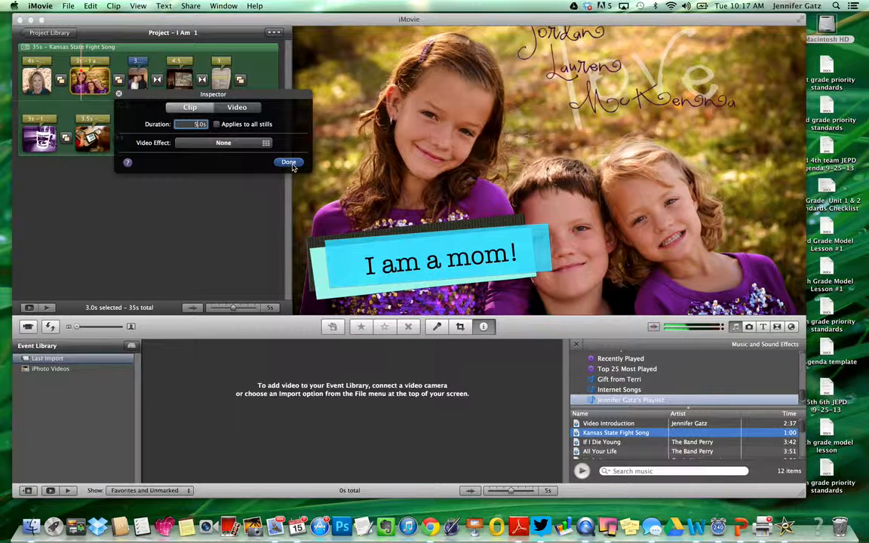
- Look through the available video effects for the three children's photo without applying one
{"action": "left_click", "coordinate": [264, 143]}
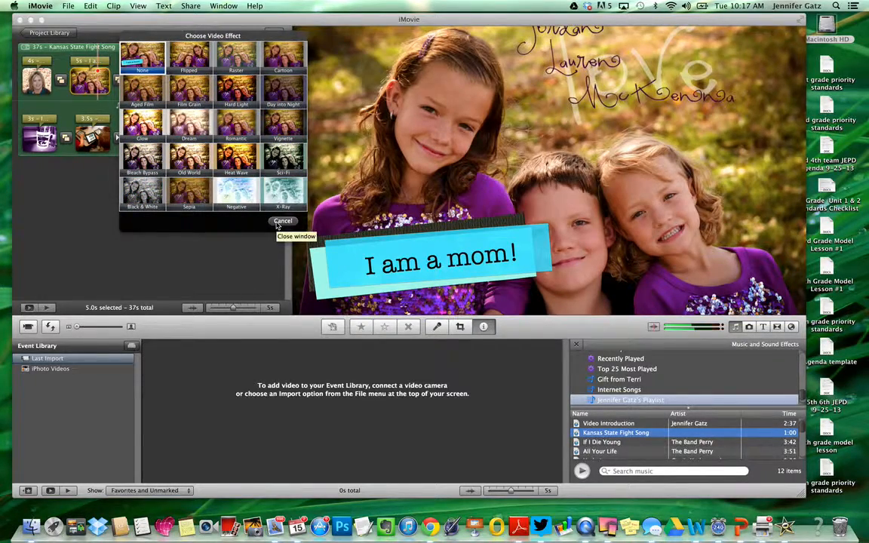
{"action": "left_click", "coordinate": [282, 221]}
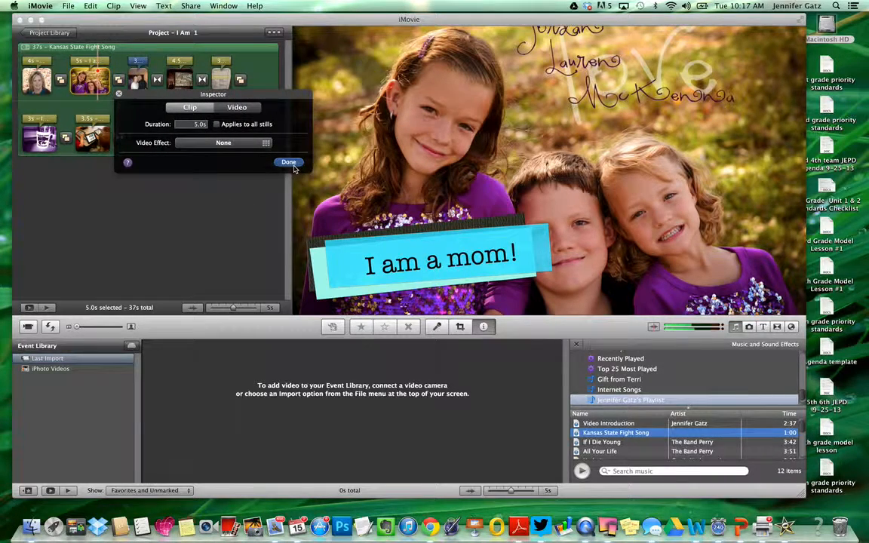
{"action": "left_click", "coordinate": [291, 164]}
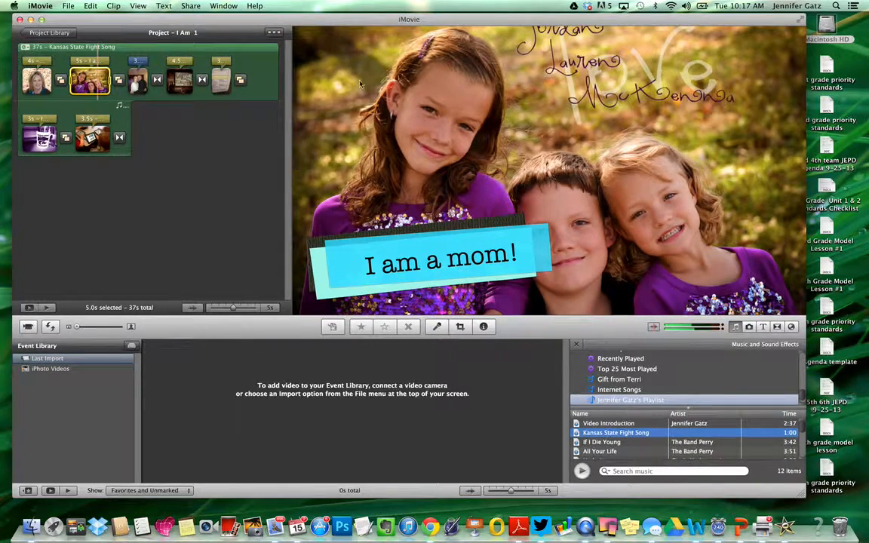
- Export the movie as "I Am Video" to the Movies folder at the Large 960x540 size
{"action": "left_click", "coordinate": [68, 6]}
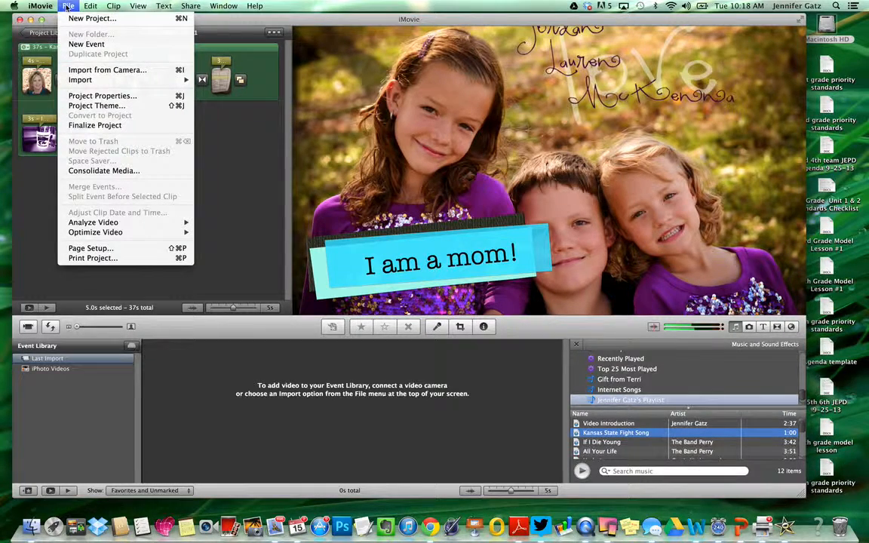
{"action": "mouse_move", "coordinate": [194, 6]}
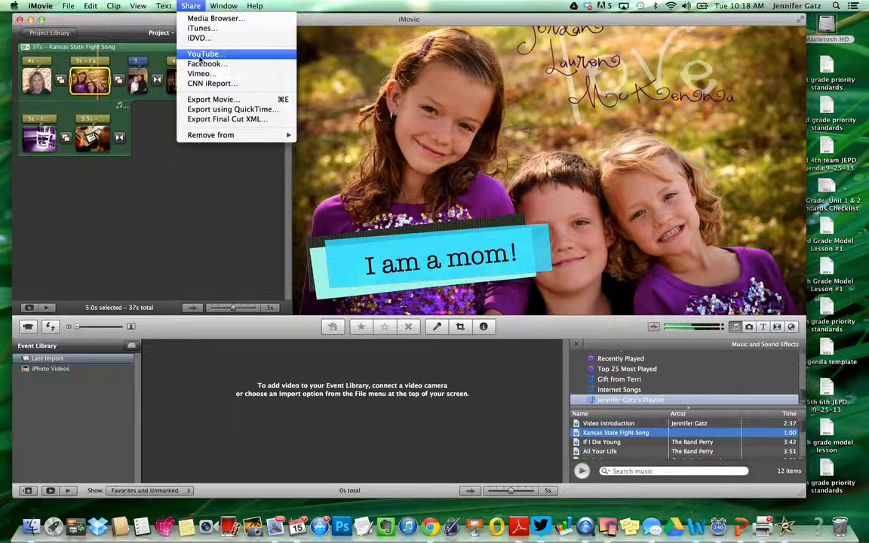
{"action": "left_click", "coordinate": [208, 101]}
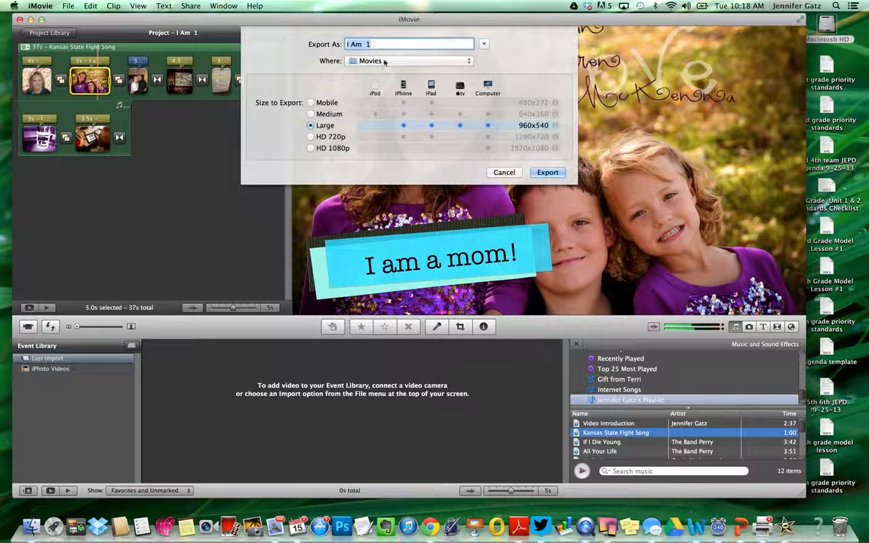
{"action": "left_click", "coordinate": [375, 45]}
{"action": "key", "text": "BackSpace"}
{"action": "type", "text": "Video"}
{"action": "left_click", "coordinate": [385, 64]}
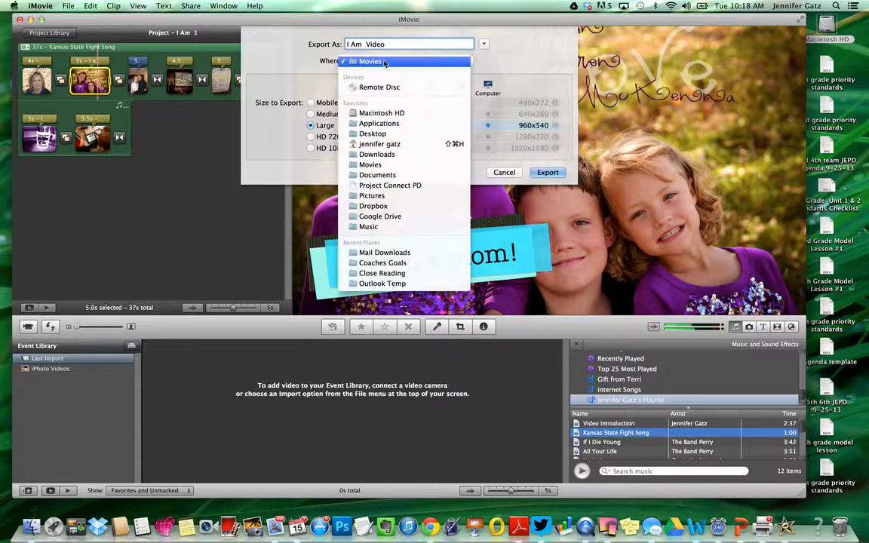
{"action": "left_click", "coordinate": [385, 62]}
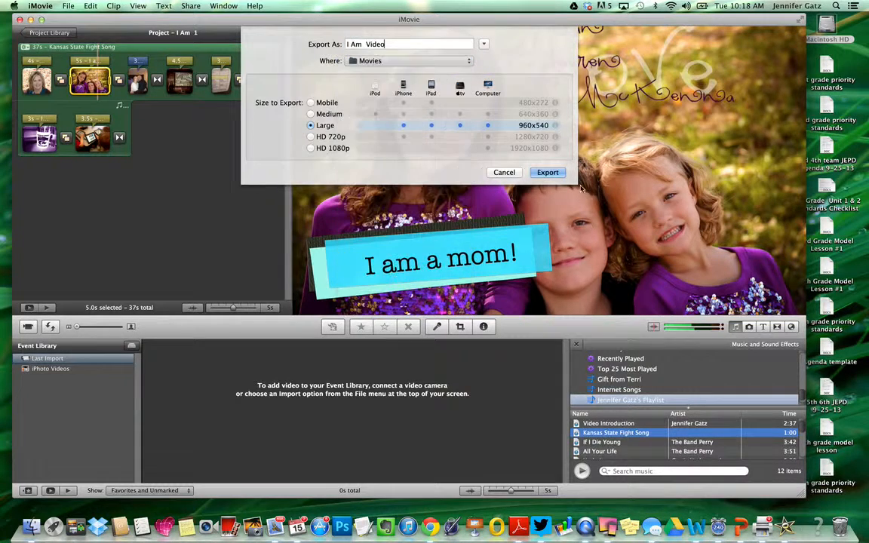
{"action": "left_click", "coordinate": [545, 172]}
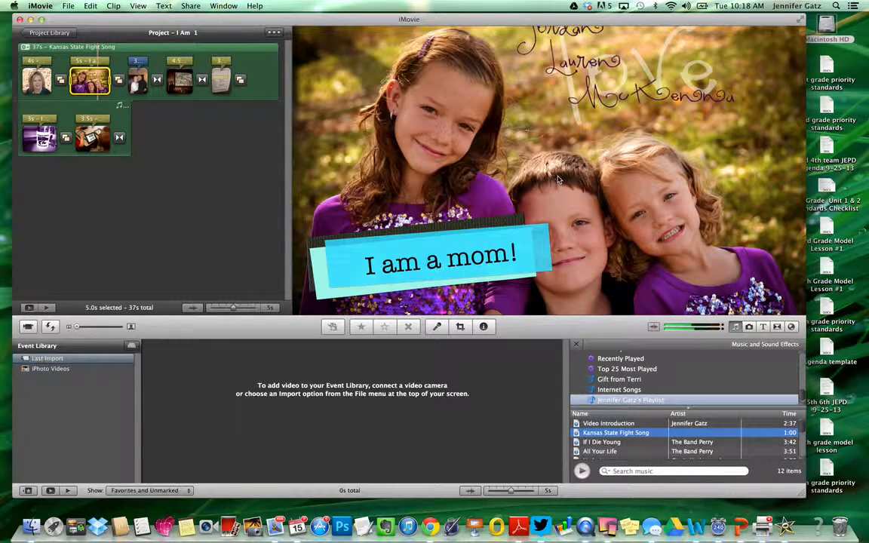